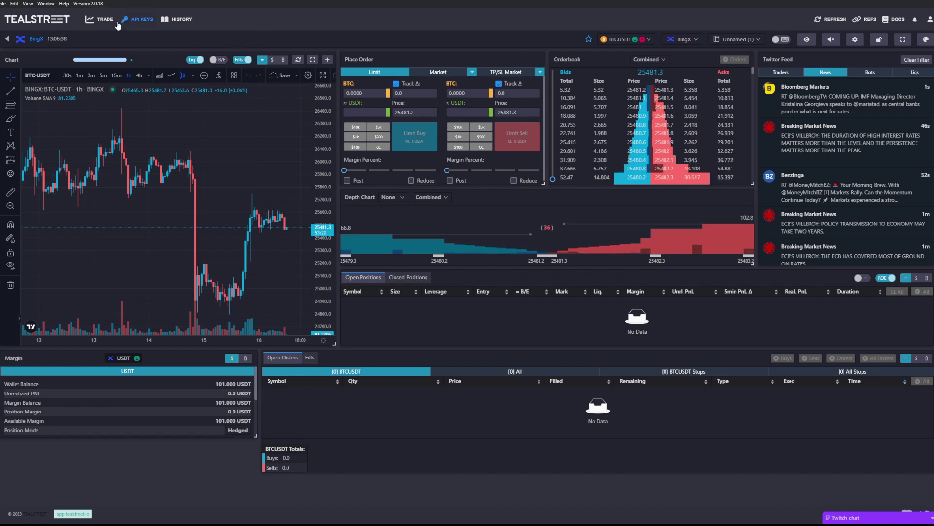
# Look through the API keys and performance history pages and the exchange list
pyautogui.click(136, 20)
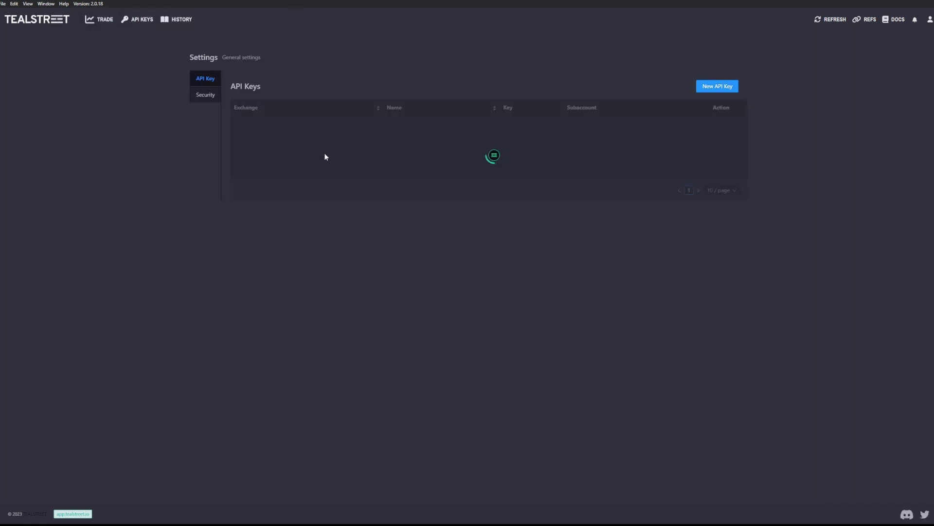
pyautogui.click(184, 24)
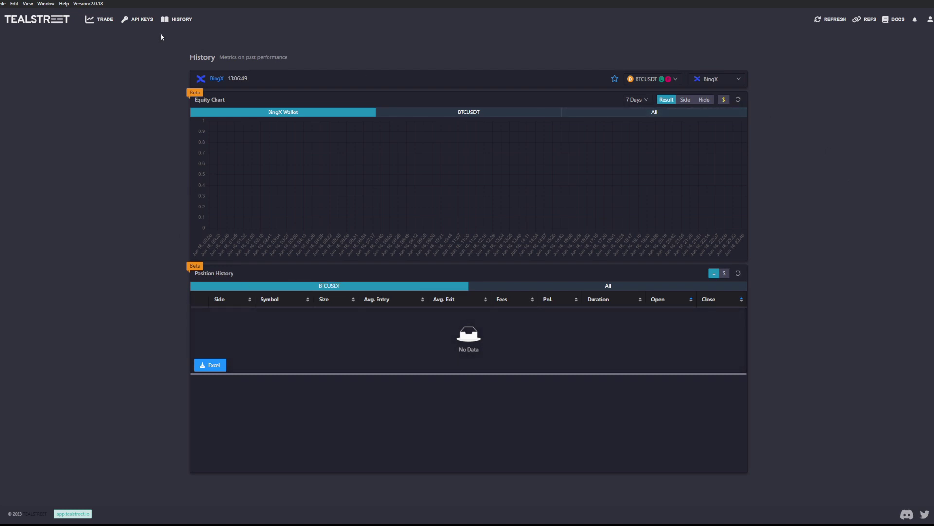
pyautogui.click(735, 77)
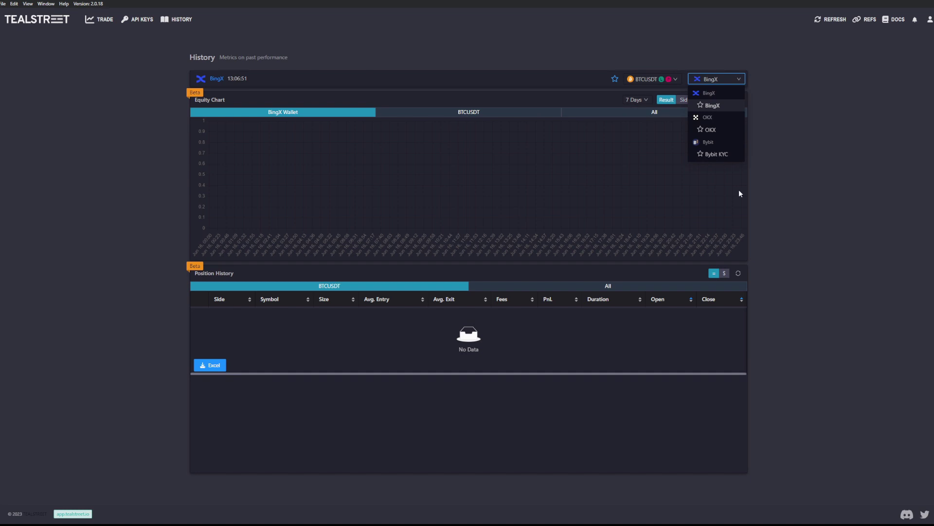
pyautogui.click(858, 87)
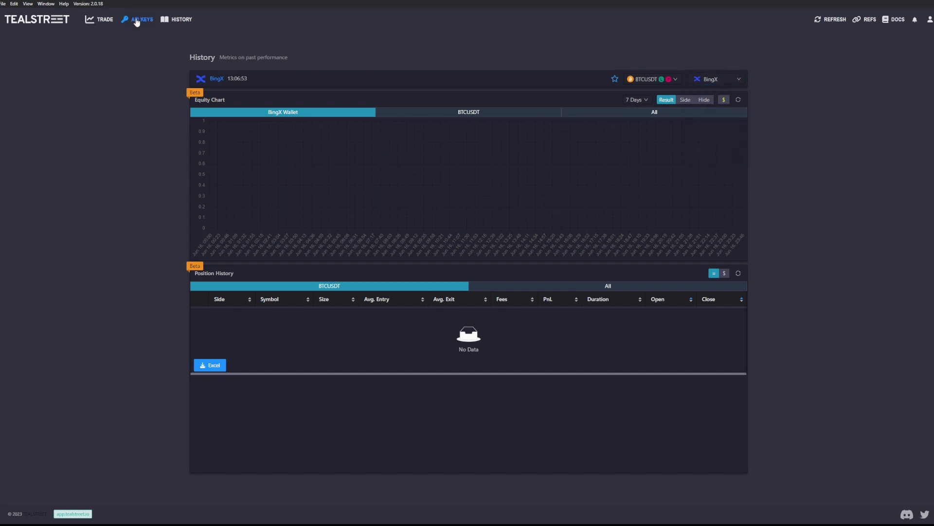
# Return to the trading dashboard and reload it on the OKX BTC-USDT-SWAP market
pyautogui.click(137, 21)
pyautogui.click(100, 21)
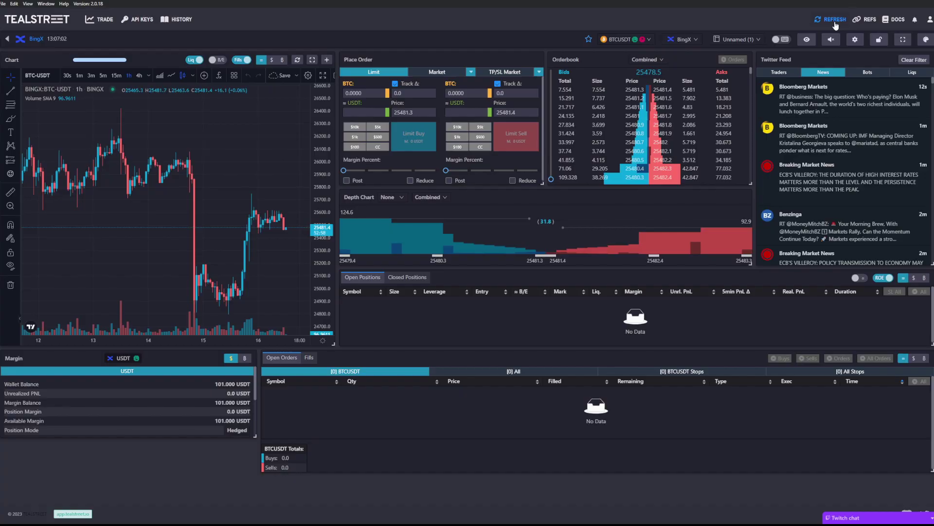
pyautogui.click(832, 21)
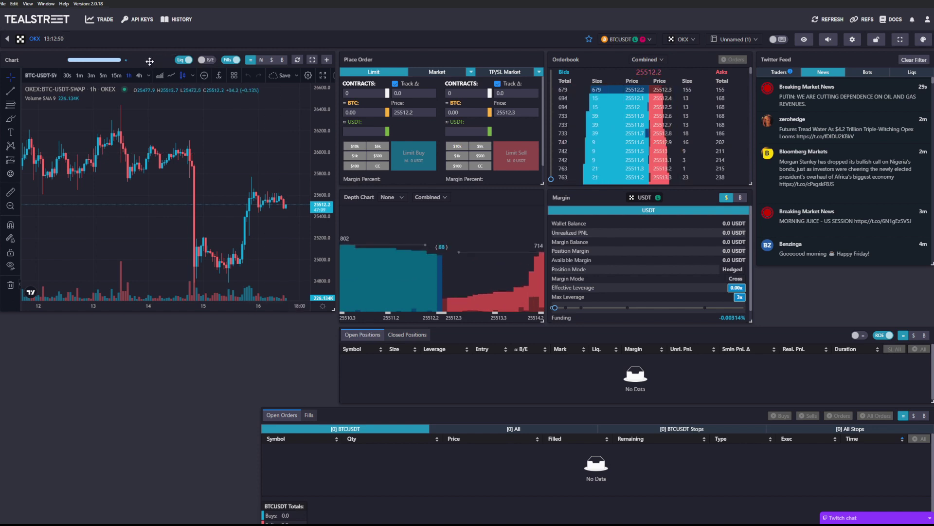
# Move the chart right, order entry top left, depth chart left, order book top right, and enlarge the chart
pyautogui.moveTo(152, 62); pyautogui.dragTo(492, 66)
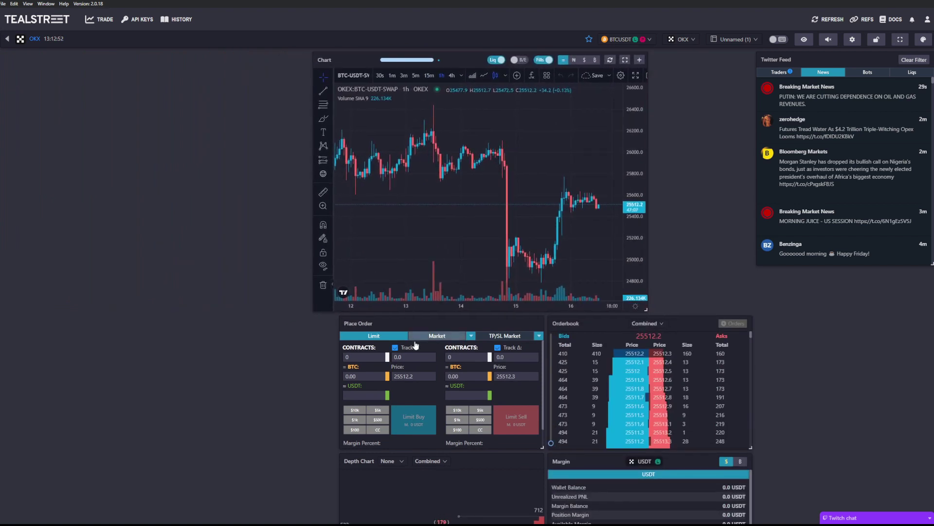
pyautogui.moveTo(439, 320); pyautogui.dragTo(177, 209)
pyautogui.moveTo(673, 324); pyautogui.dragTo(762, 78)
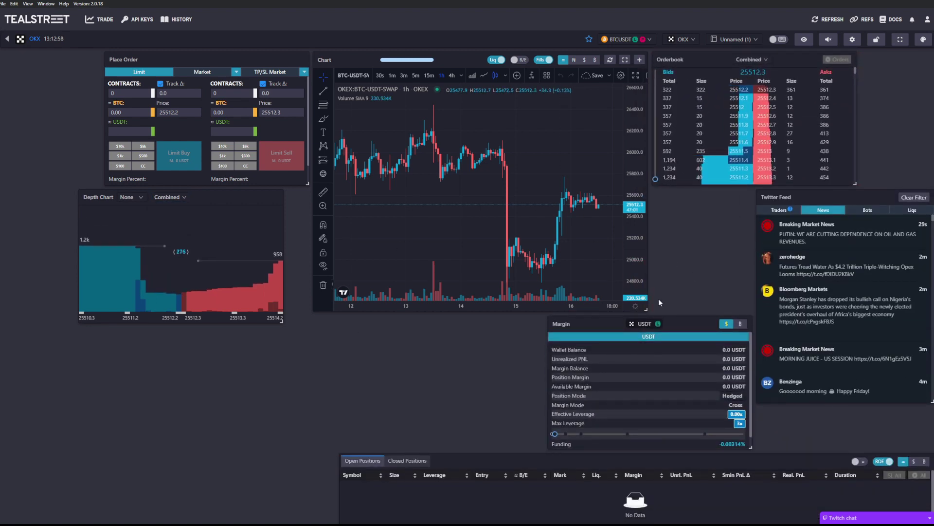
pyautogui.moveTo(647, 310); pyautogui.dragTo(763, 331)
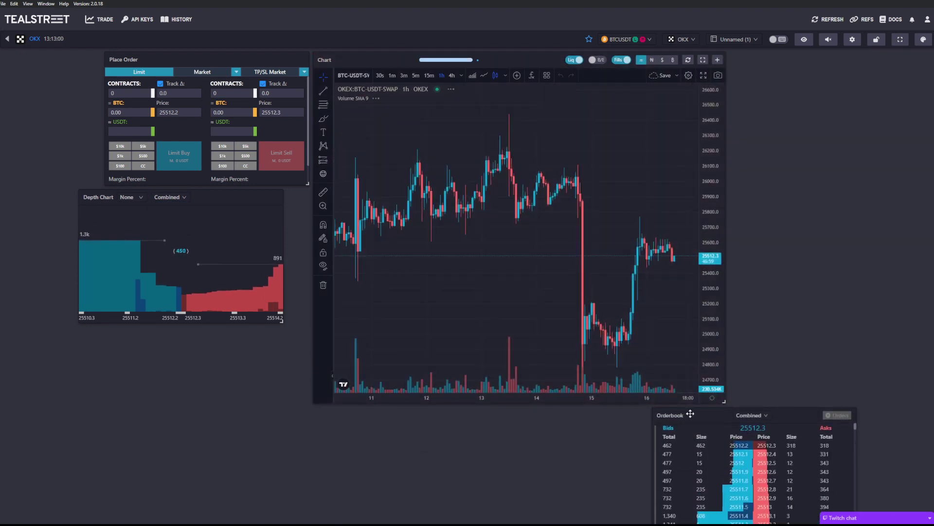
# Shift order entry and depth chart to the far left and make the order book narrower
pyautogui.moveTo(263, 59); pyautogui.dragTo(160, 58)
pyautogui.moveTo(245, 192); pyautogui.dragTo(125, 191)
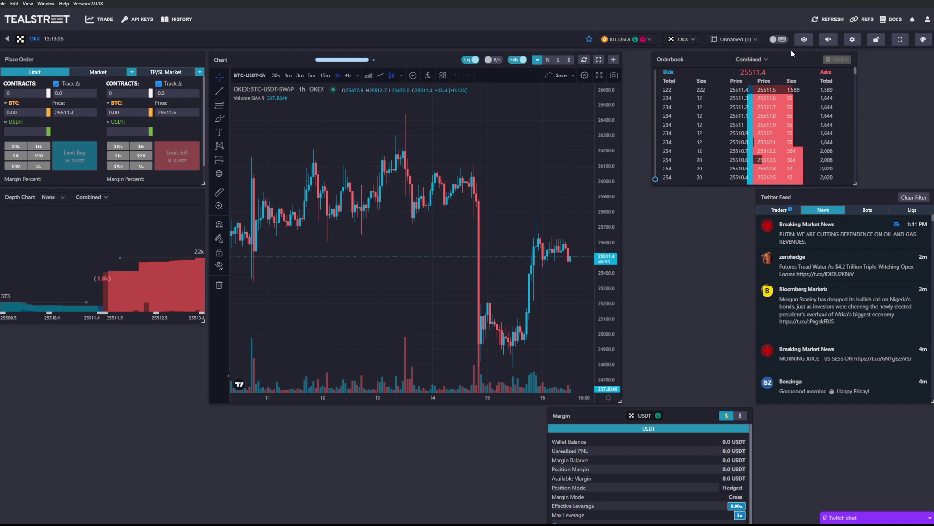
pyautogui.moveTo(791, 51); pyautogui.dragTo(766, 51)
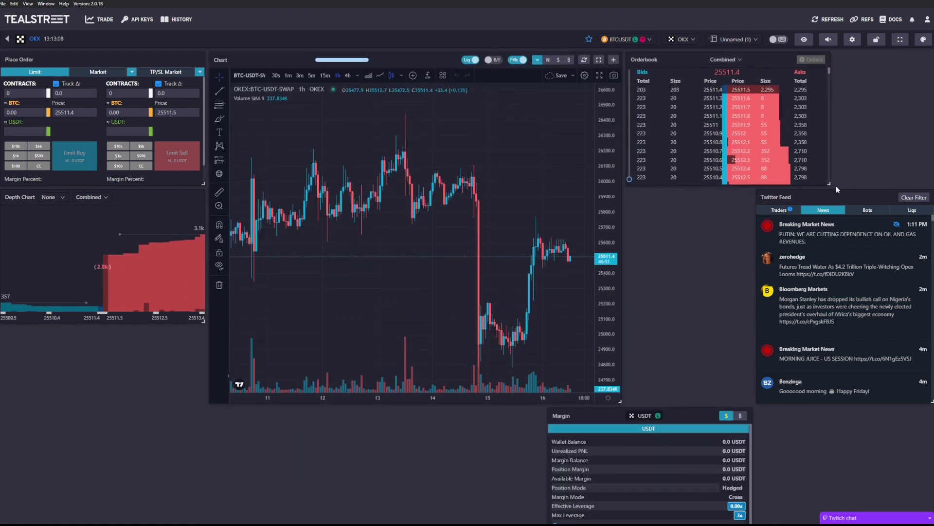
pyautogui.moveTo(829, 184); pyautogui.dragTo(777, 184)
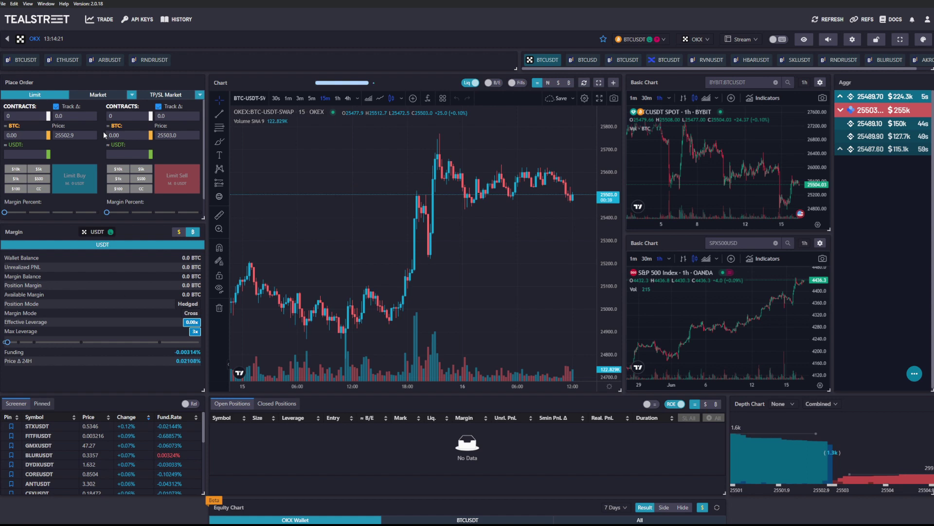
# Scroll through the Stream workspace to inspect its charts, Aggr feed, screener and ticker bars
pyautogui.scroll(-3, 505, 293)
pyautogui.scroll(-4, 332, 425)
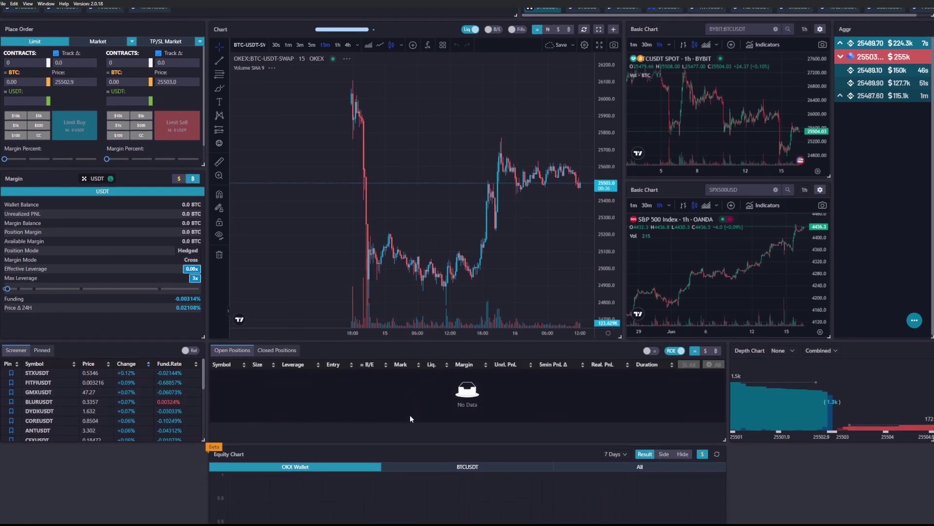
pyautogui.scroll(5, 492, 434)
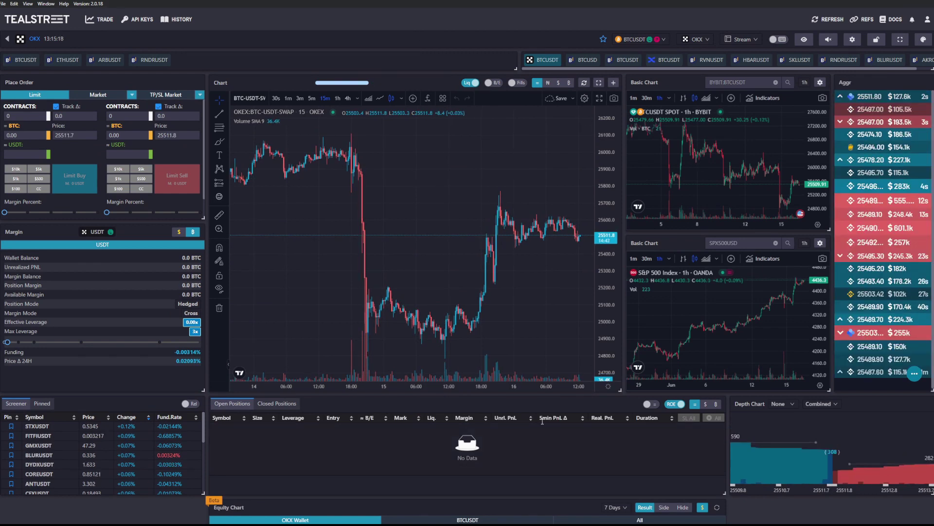
# Open the Workspaces dialog from the Workspace dropdown's Edit entry and close it with OK
pyautogui.click(753, 42)
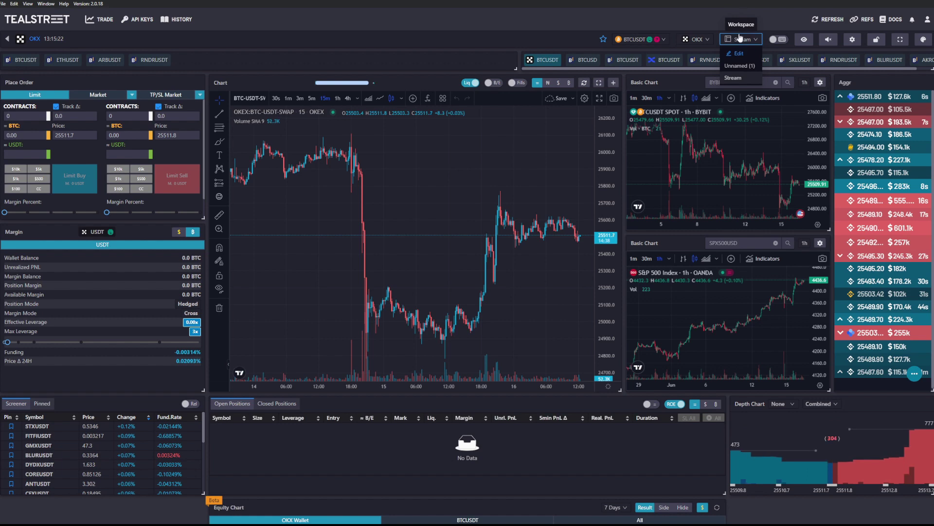
pyautogui.click(739, 54)
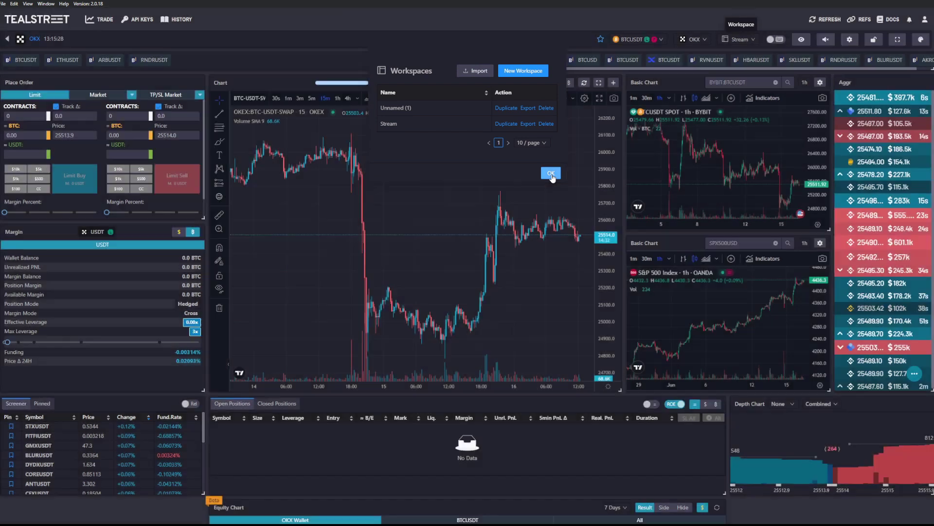
pyautogui.click(551, 174)
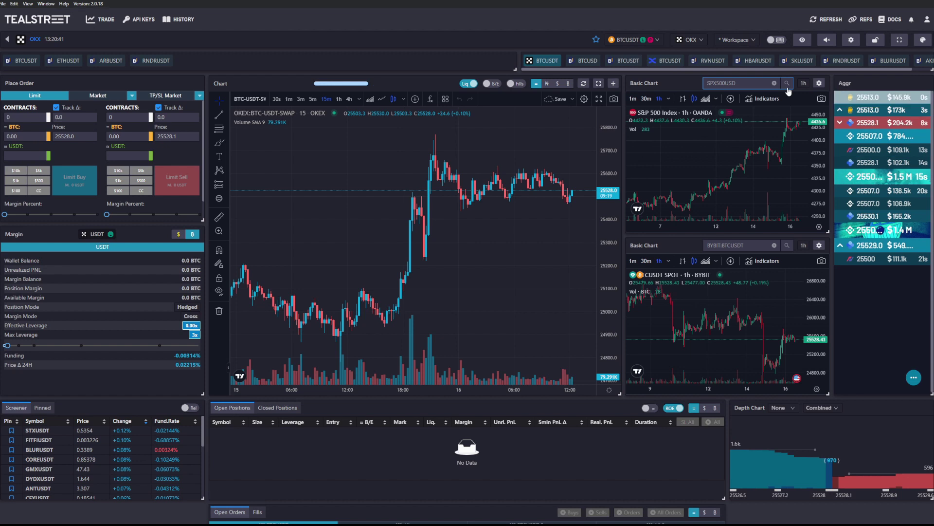
# Duplicate the Stream workspace in the workspace manager
pyautogui.click(749, 40)
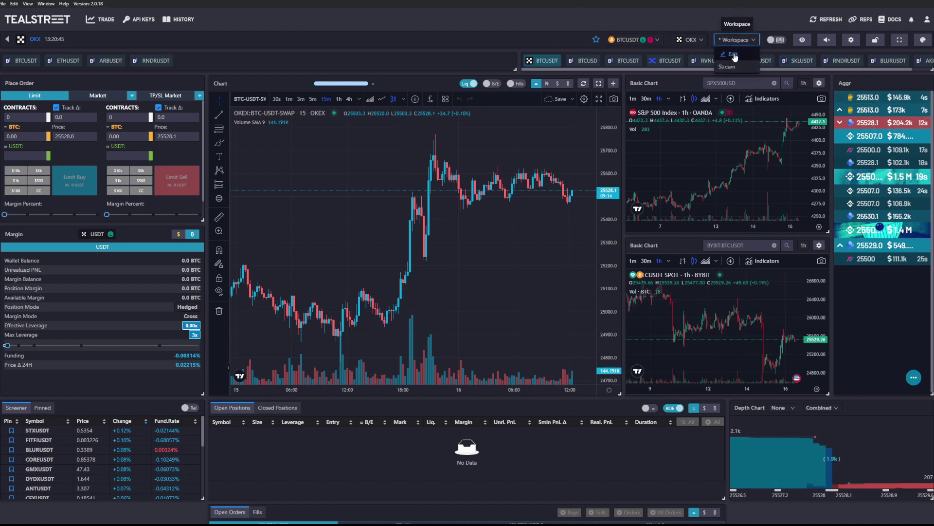
pyautogui.click(734, 55)
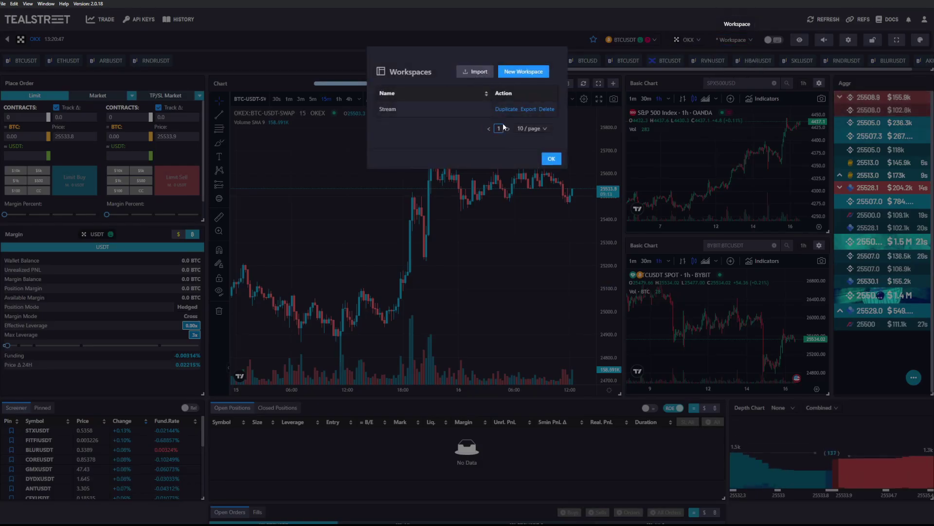
pyautogui.click(445, 110)
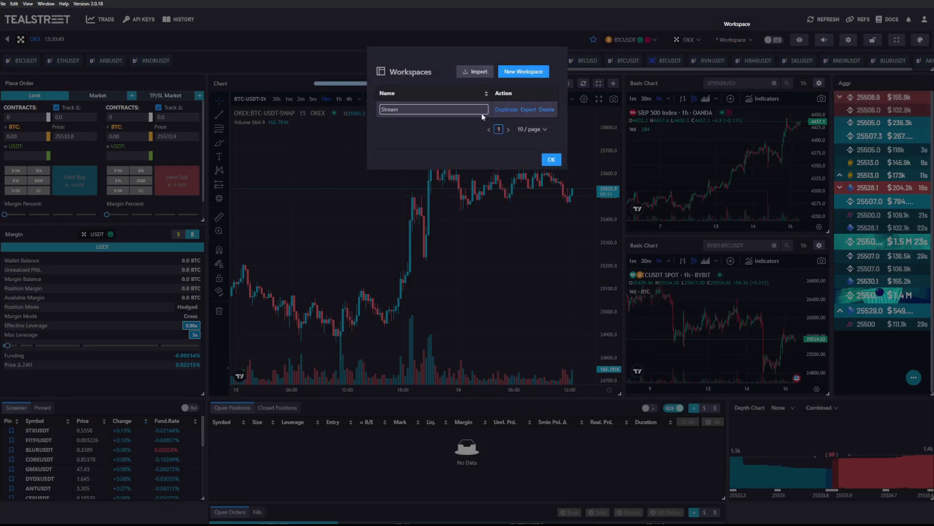
pyautogui.click(451, 125)
pyautogui.click(429, 107)
pyautogui.press('Return')
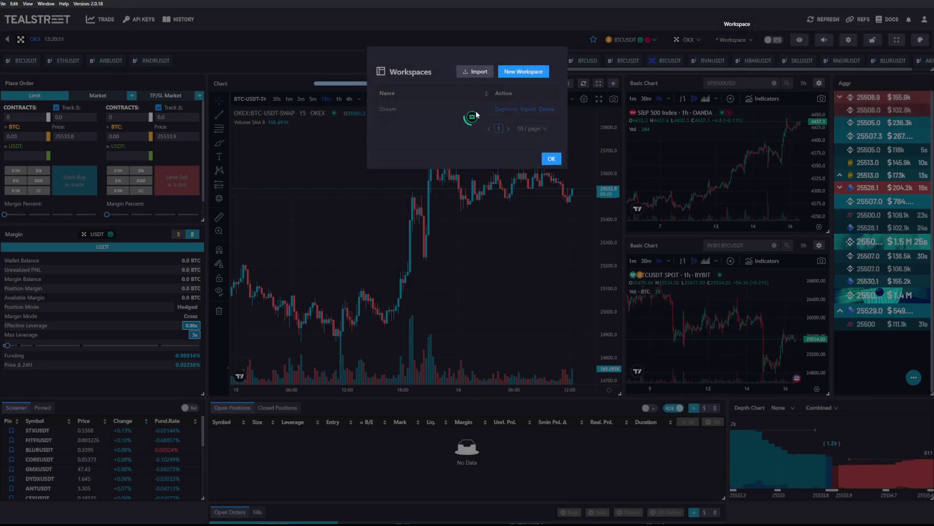
# Rename the copy to 'Stream 2', confirm, and check it appears in the Workspace list
pyautogui.click(428, 109)
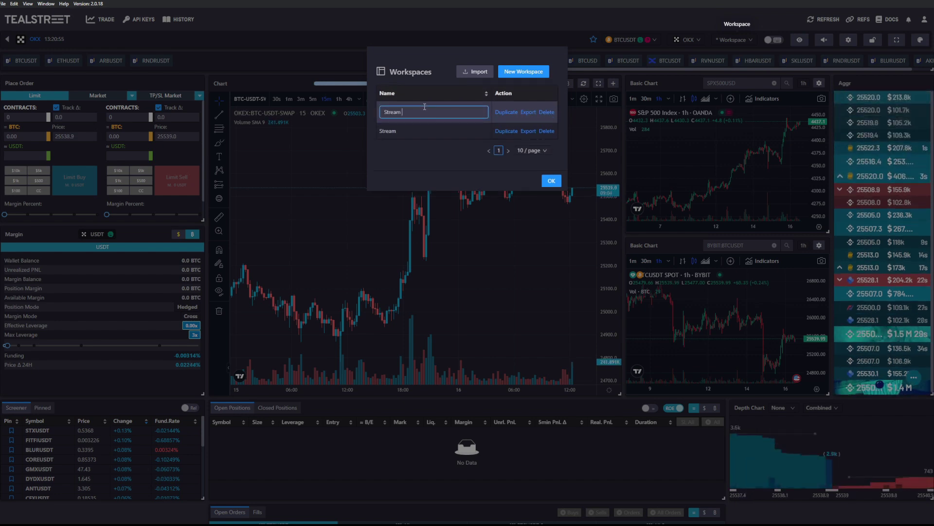
pyautogui.write('2')
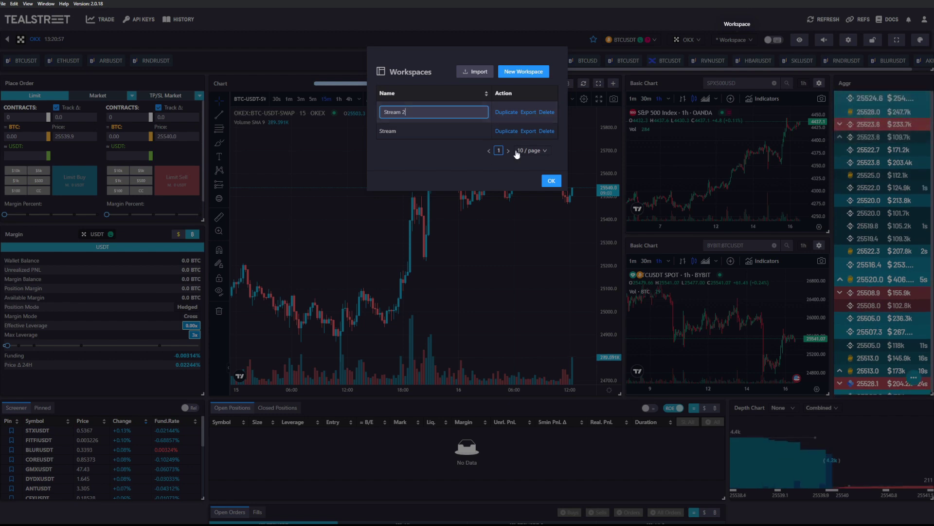
pyautogui.click(553, 181)
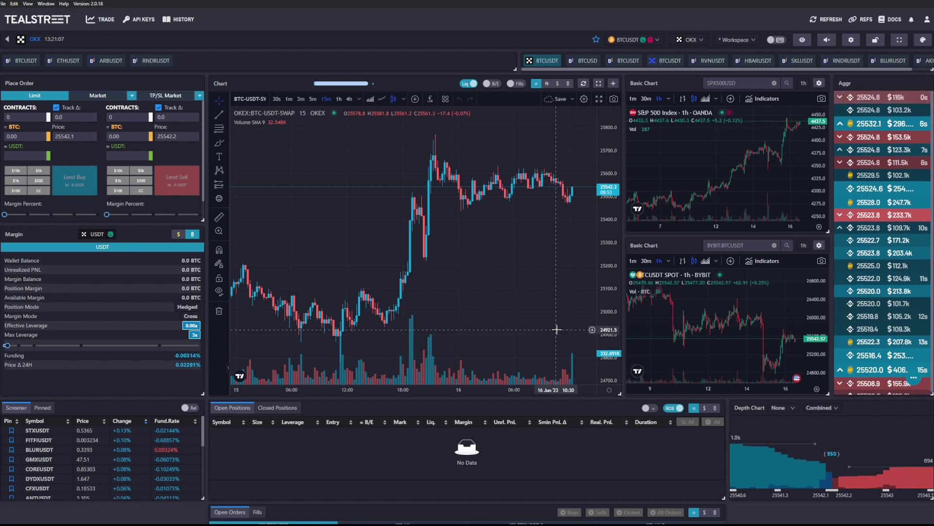
pyautogui.click(740, 39)
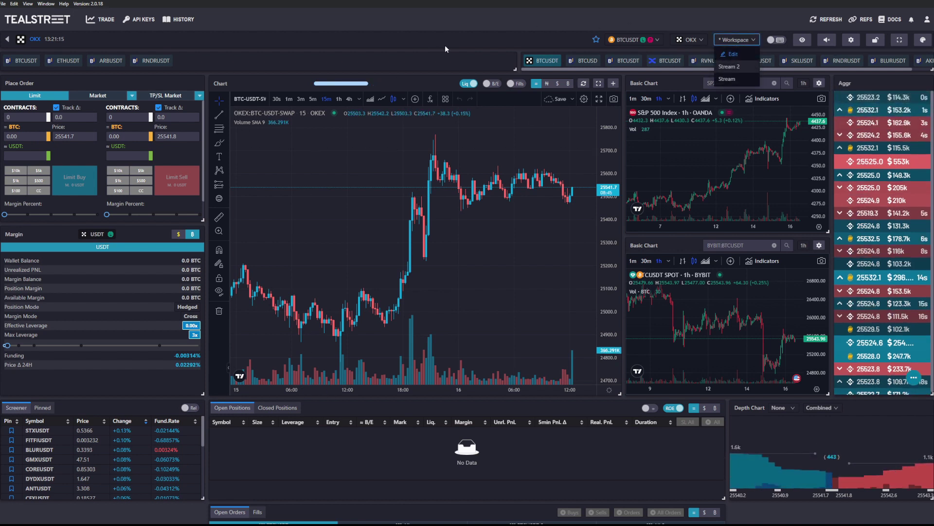
# Review the Modules tab of Trade Settings and cancel without saving any changes
pyautogui.click(620, 214)
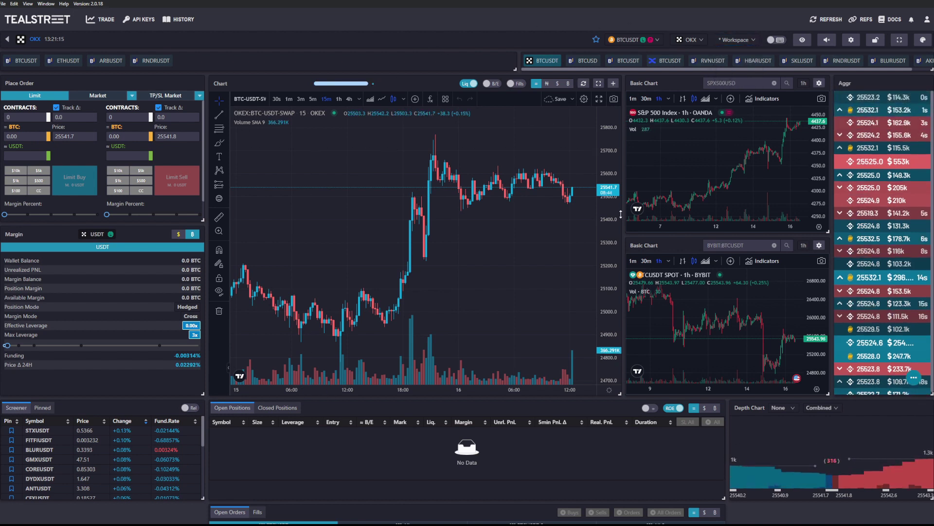
pyautogui.click(850, 41)
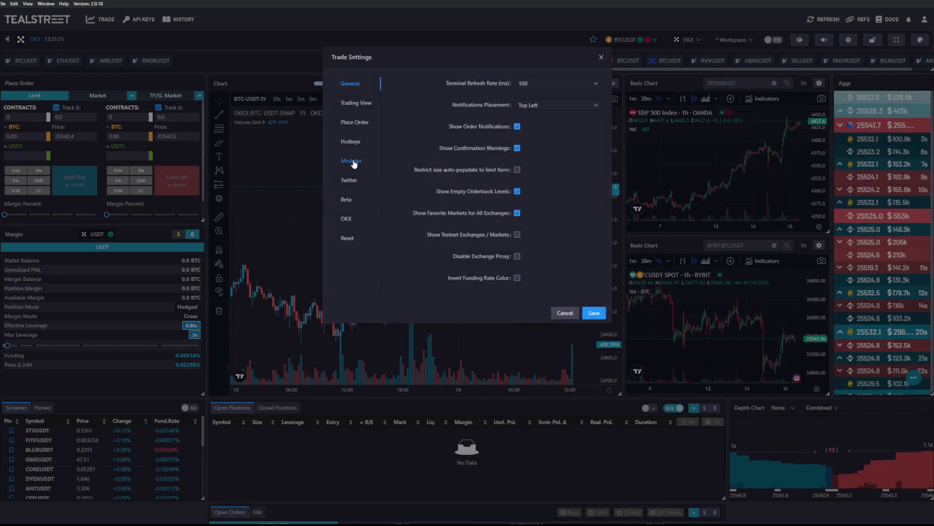
pyautogui.click(352, 161)
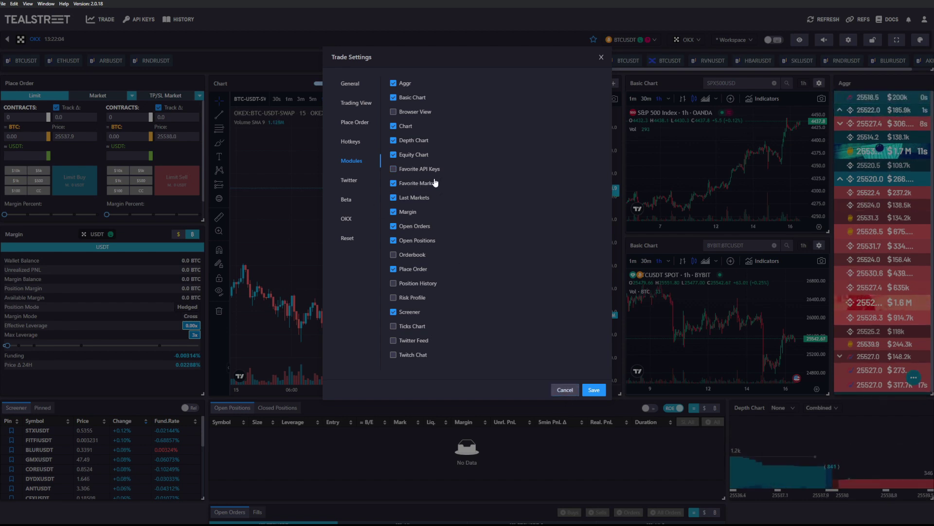
pyautogui.click(563, 389)
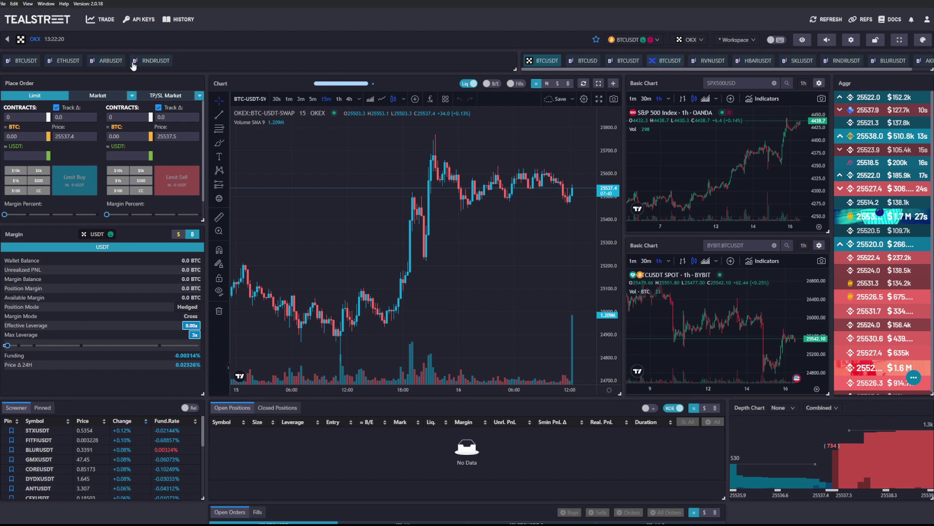
# Open Trade Settings on the Modules list and tick the Twitter Feed module
pyautogui.click(851, 40)
pyautogui.click(369, 165)
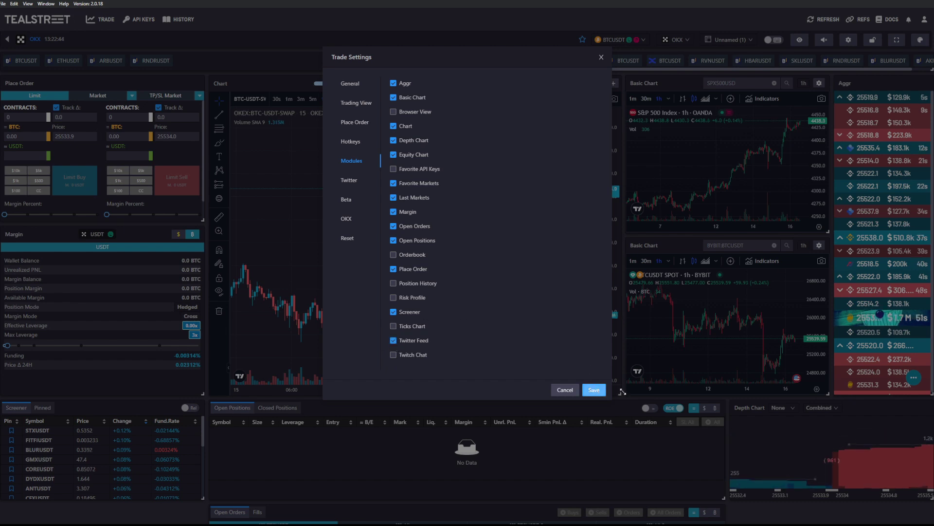
# Save to add the Twitter Feed, cycling its tabs through News and Traders back to Bots
pyautogui.click(594, 389)
pyautogui.scroll(-4, 792, 314)
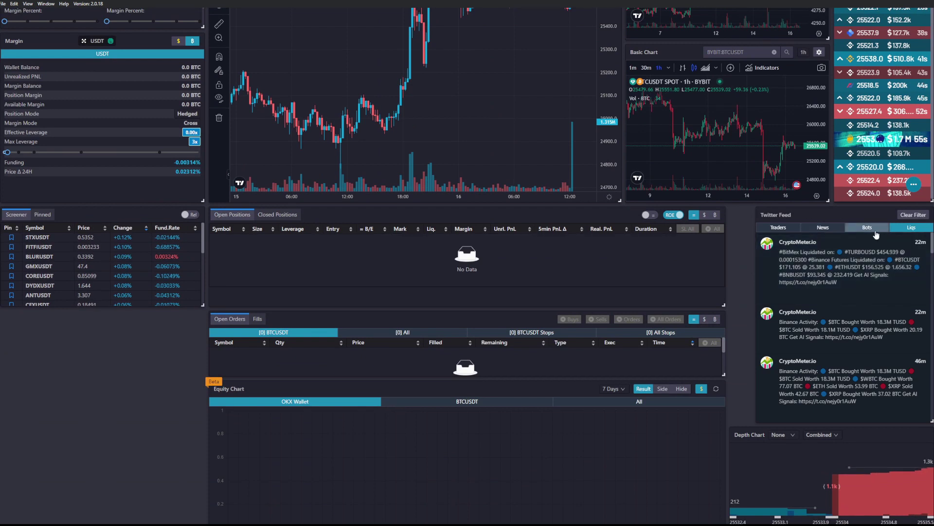
pyautogui.click(876, 236)
pyautogui.click(823, 227)
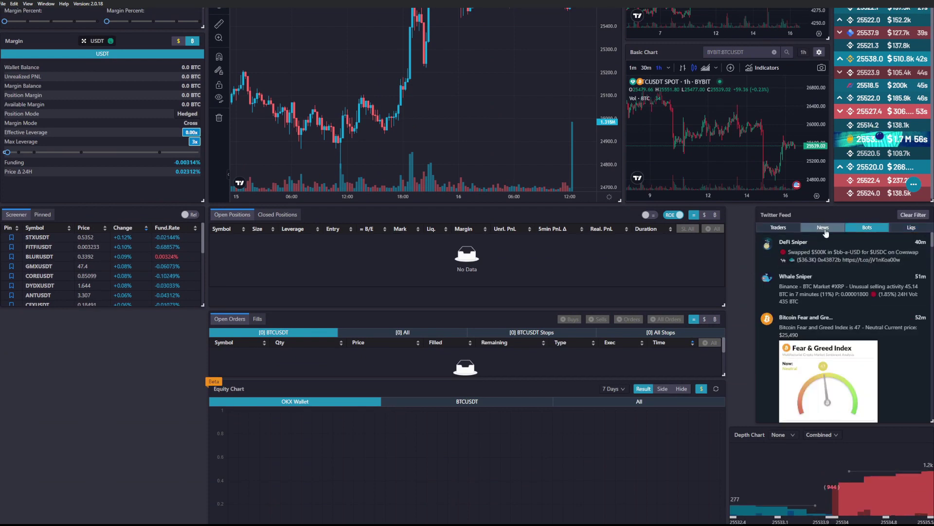
pyautogui.click(786, 228)
pyautogui.click(868, 227)
pyautogui.scroll(4, 867, 228)
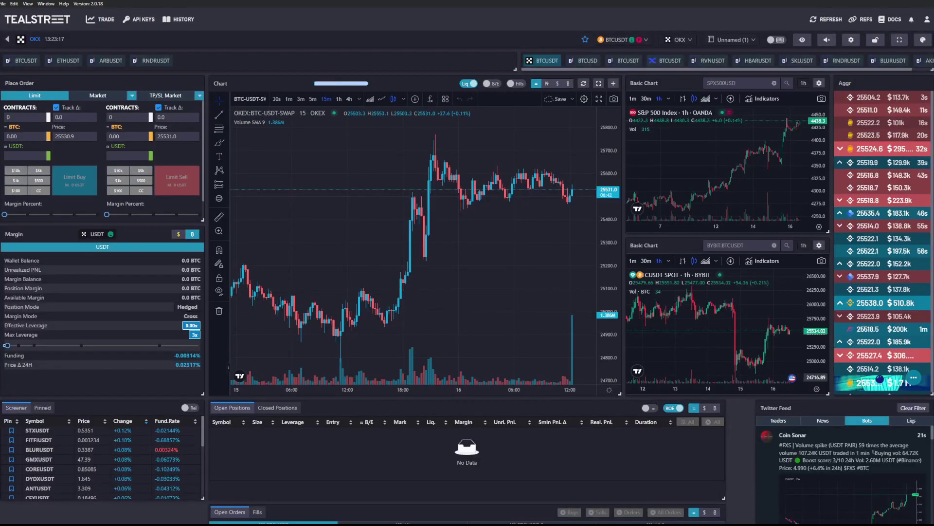
# Move the Twitter Feed panel beneath the Depth Chart
pyautogui.scroll(-5, 867, 227)
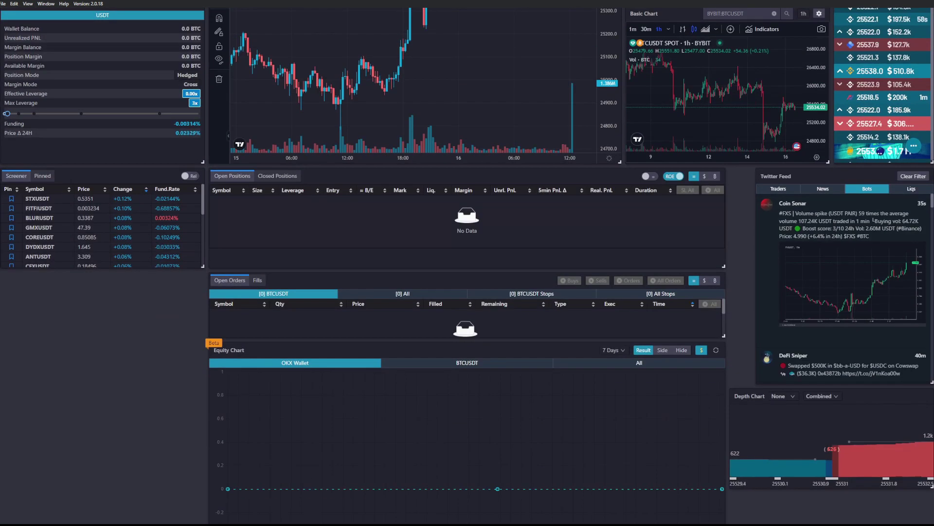
pyautogui.scroll(-3, 867, 228)
pyautogui.moveTo(813, 34); pyautogui.dragTo(803, 228)
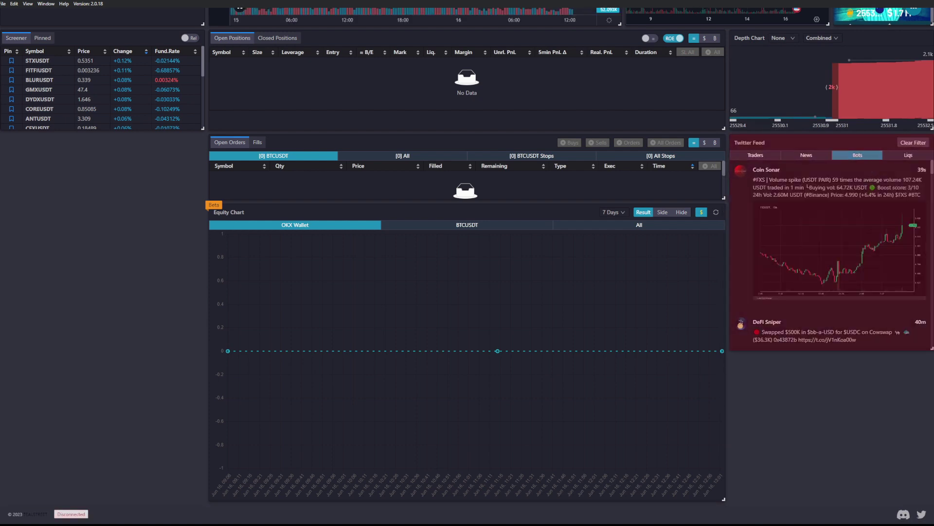
pyautogui.scroll(8, 892, 413)
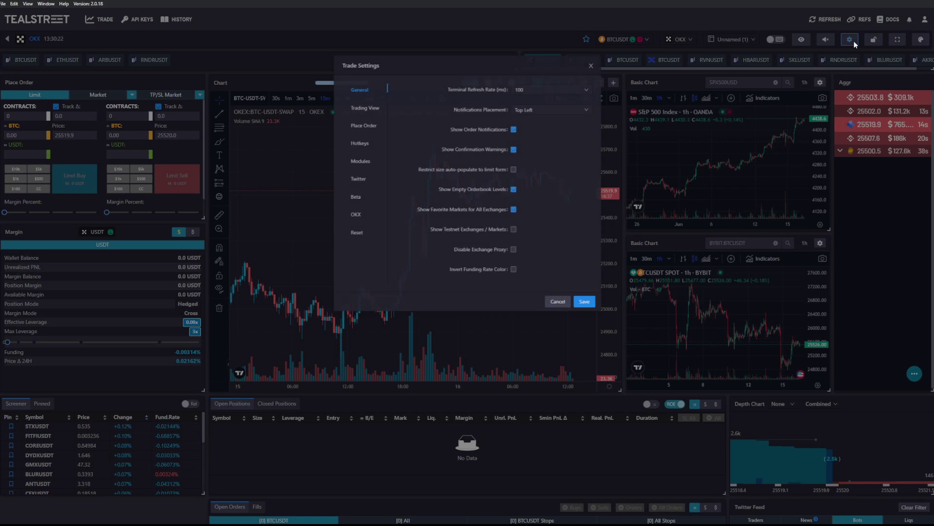
# Change the first Place Order button size from 10.0 k to 100 $
pyautogui.click(852, 39)
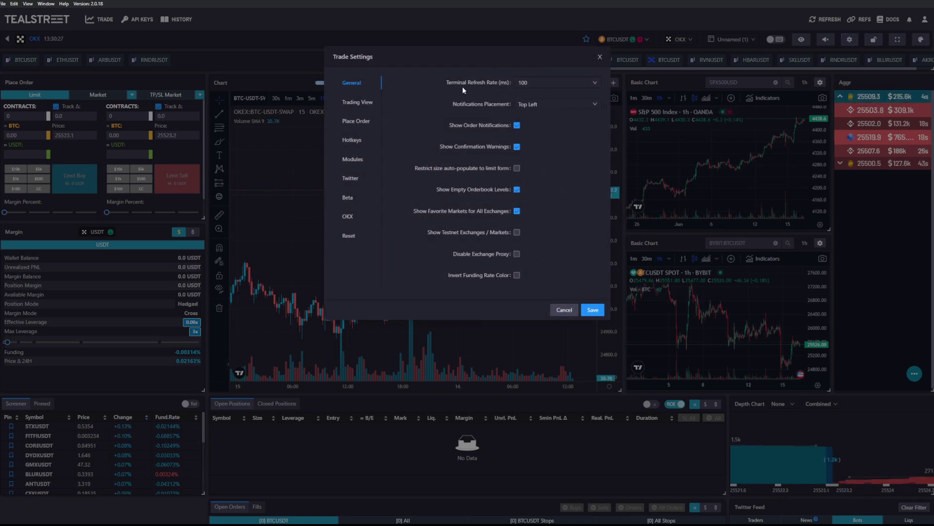
pyautogui.click(356, 101)
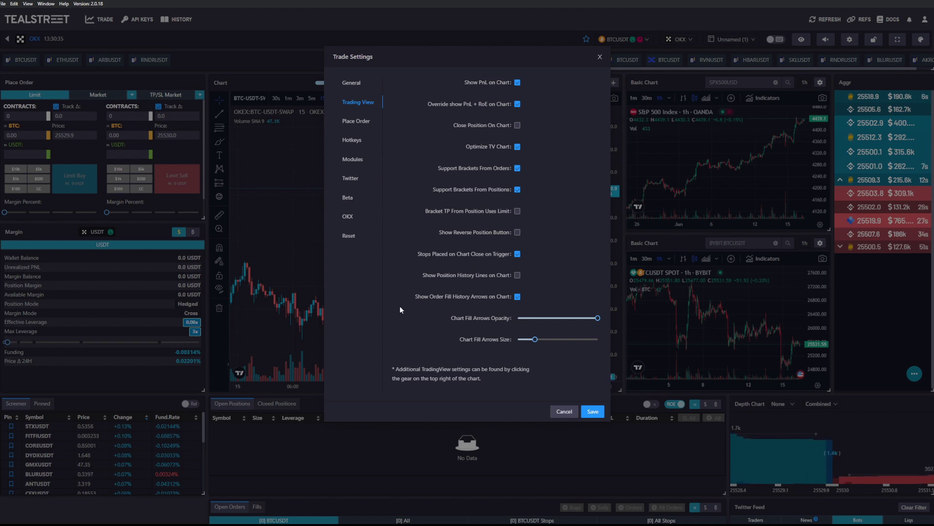
pyautogui.click(360, 124)
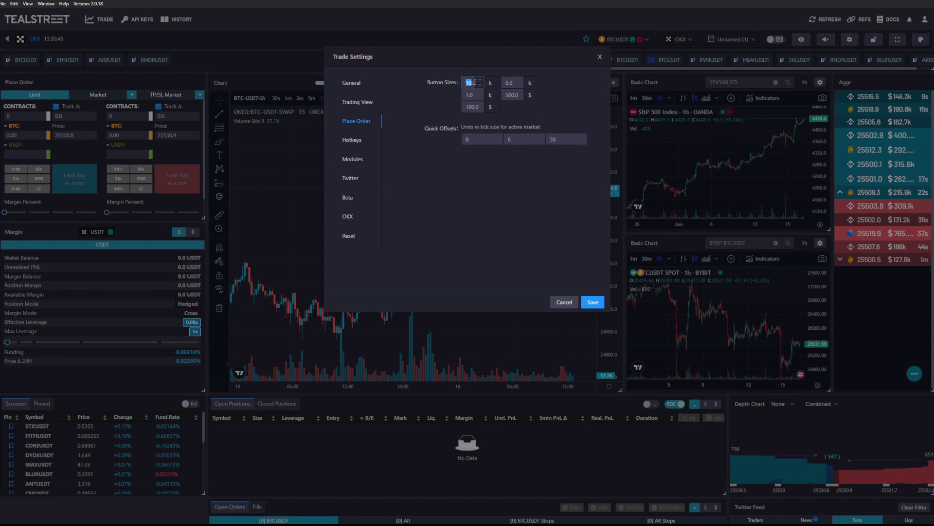
pyautogui.moveTo(468, 83); pyautogui.dragTo(501, 85)
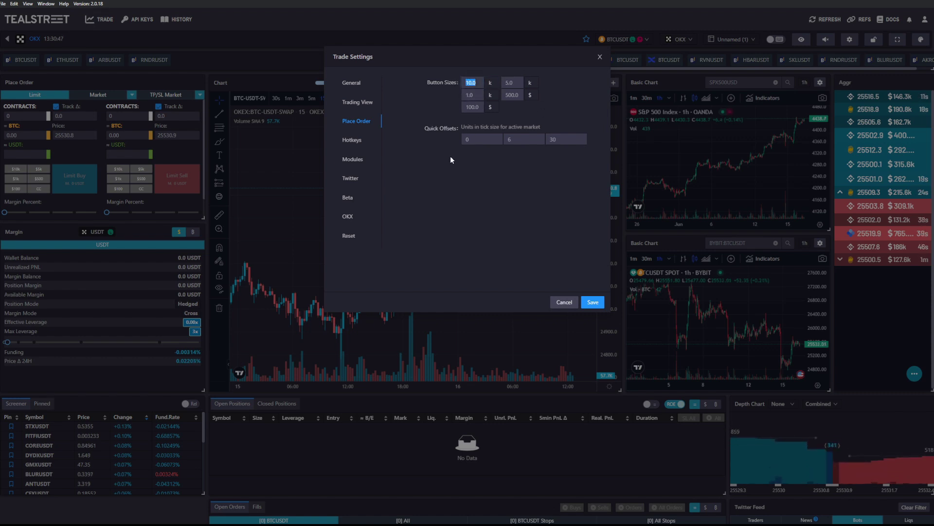
pyautogui.write('100')
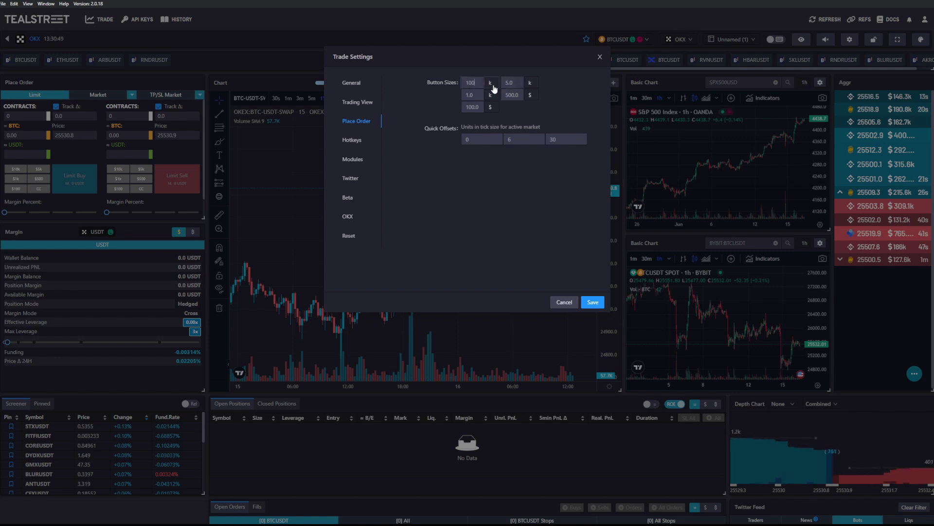
pyautogui.click(492, 95)
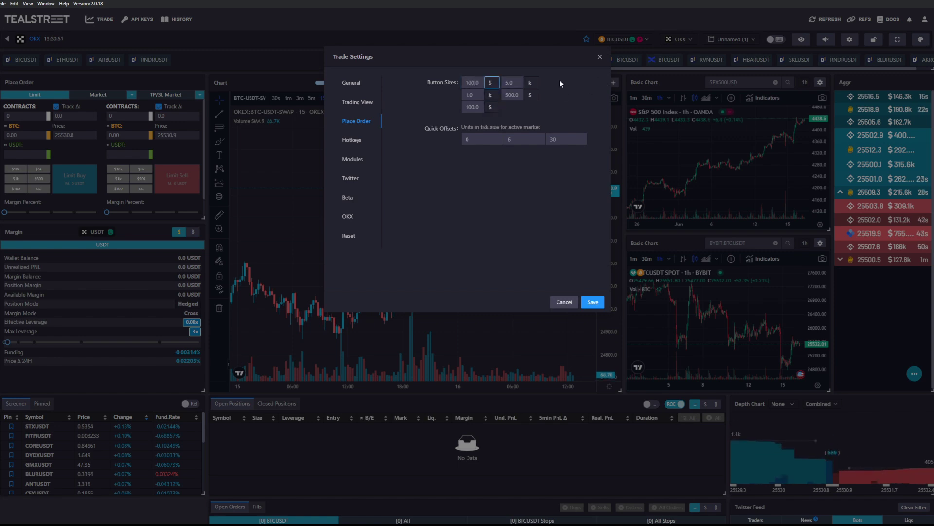
pyautogui.click(531, 83)
pyautogui.click(491, 82)
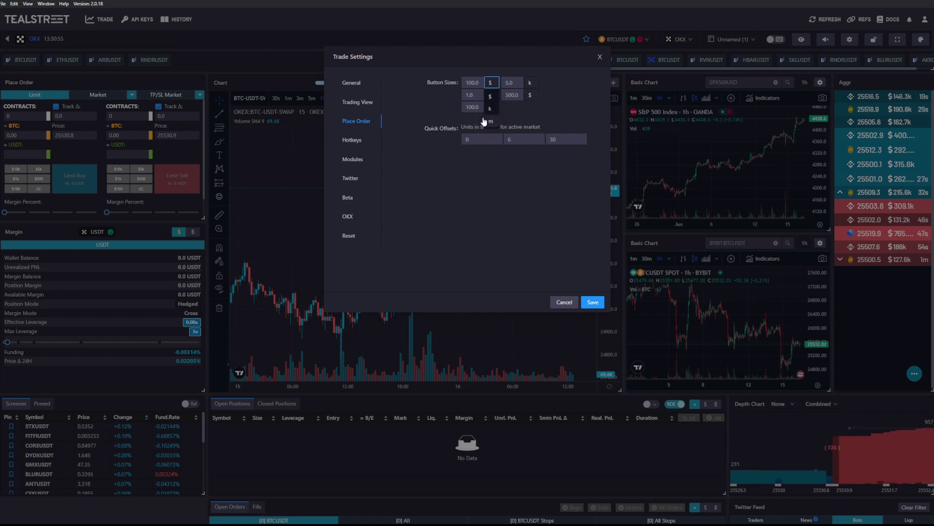
pyautogui.click(564, 108)
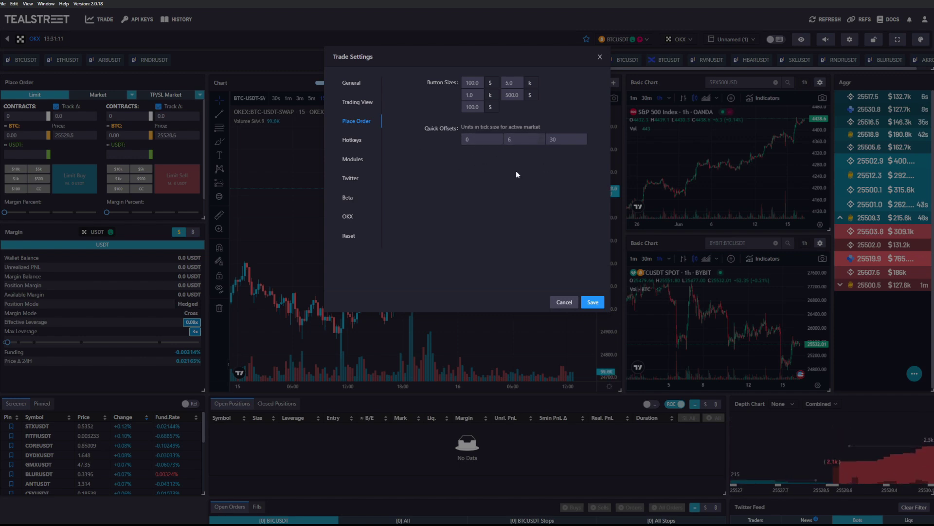
# Browse the Hotkeys, Modules, Twitter, Beta and OKX pages, then save from General
pyautogui.click(353, 140)
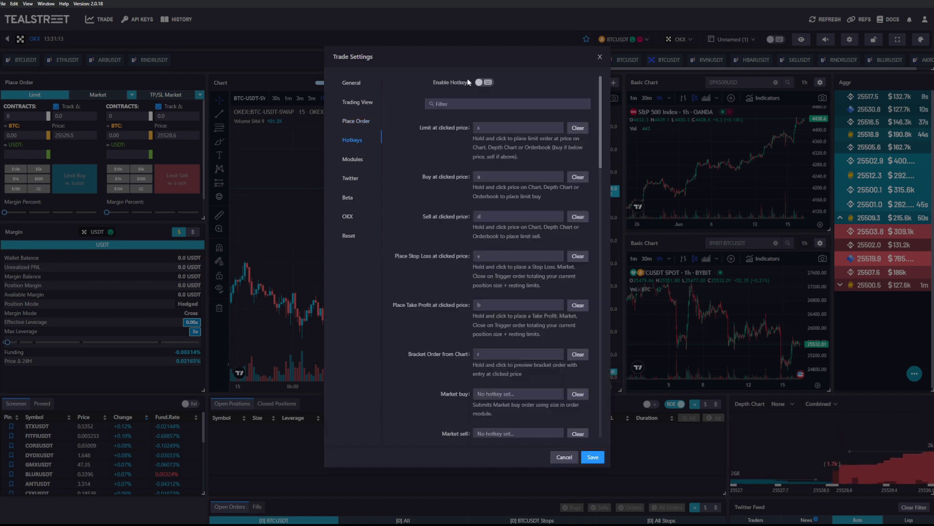
pyautogui.click(358, 161)
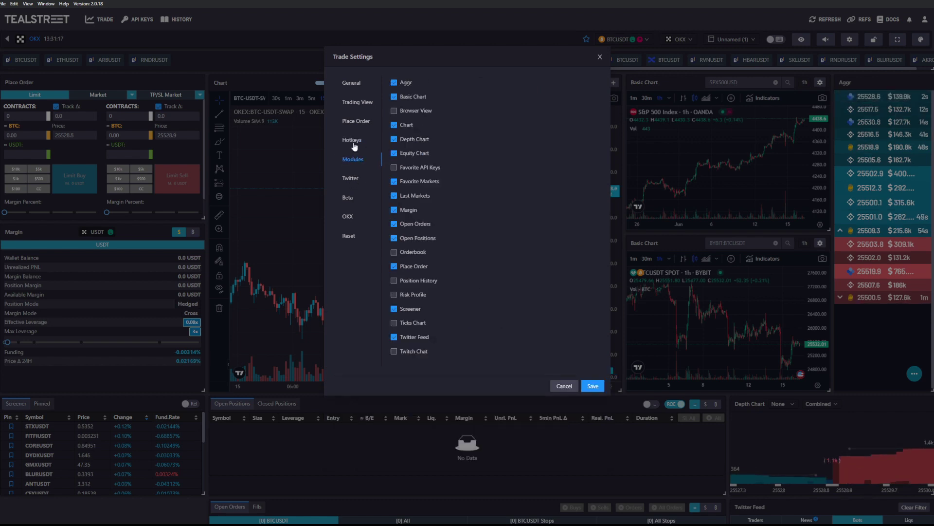
pyautogui.click(351, 179)
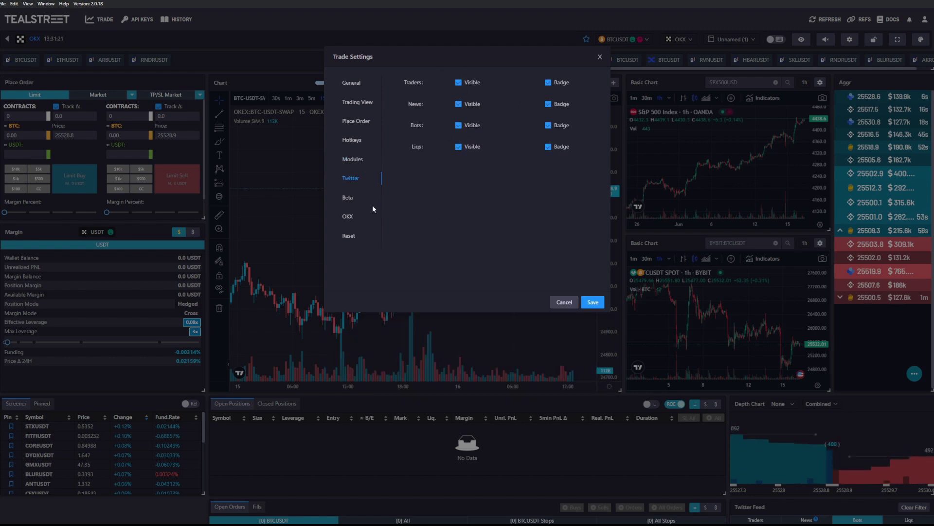
pyautogui.click(359, 200)
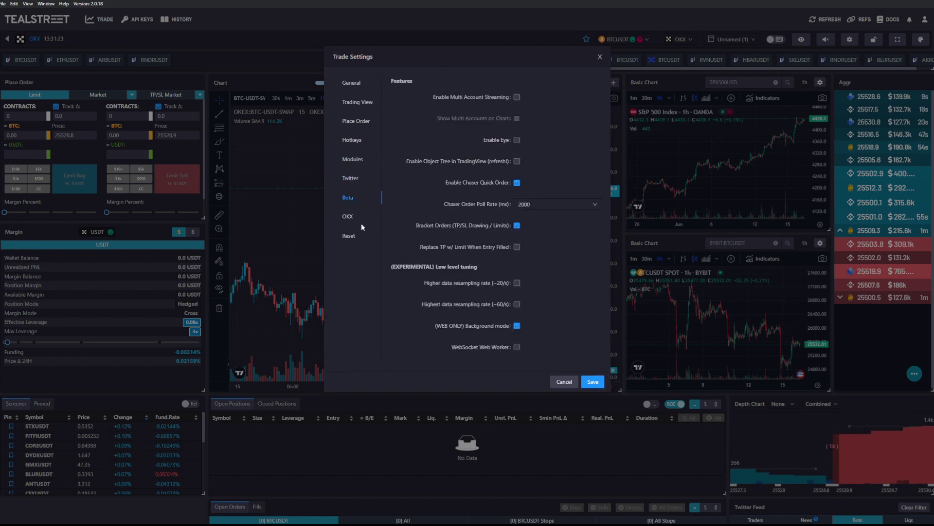
pyautogui.click(349, 217)
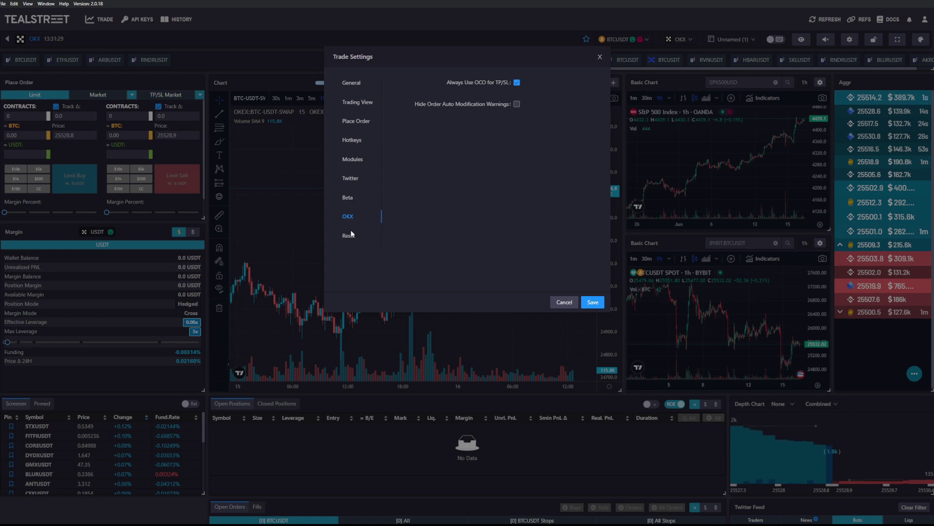
pyautogui.click(352, 84)
pyautogui.click(592, 310)
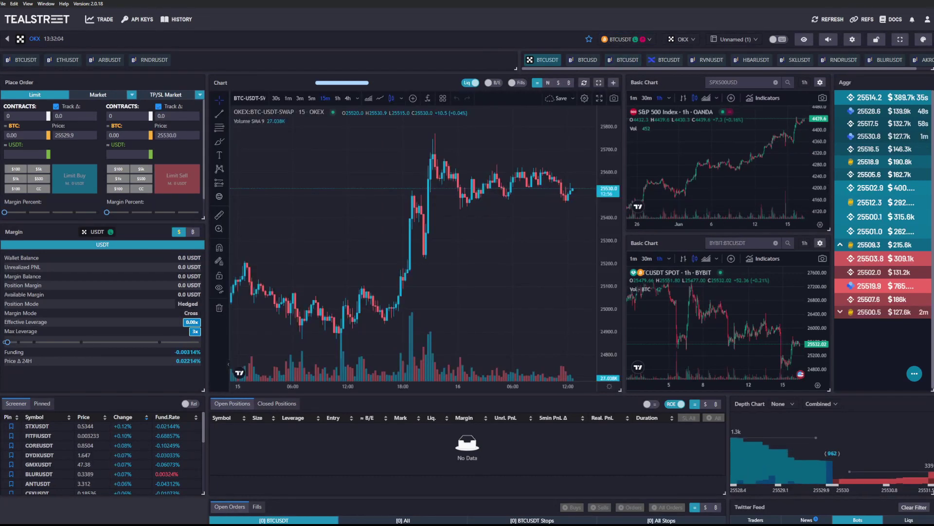
# Unlock the layout, rearrange the Chart panel and dock the BYBIT Basic Chart beneath the S&P chart
pyautogui.click(881, 42)
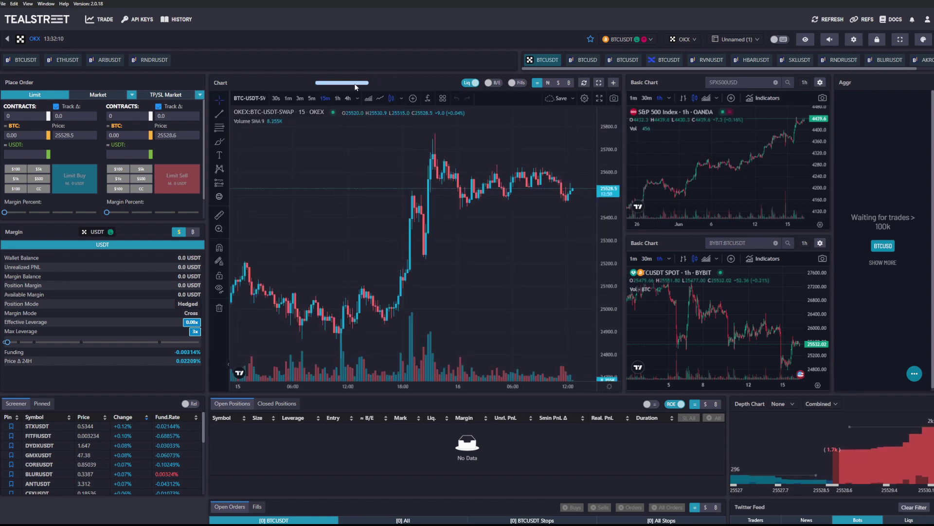
pyautogui.click(871, 41)
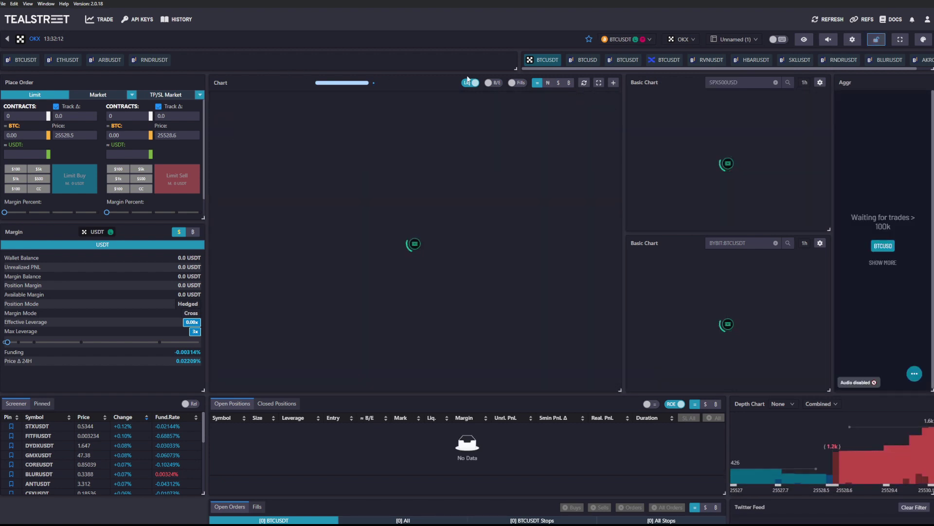
pyautogui.moveTo(414, 90); pyautogui.dragTo(440, 82)
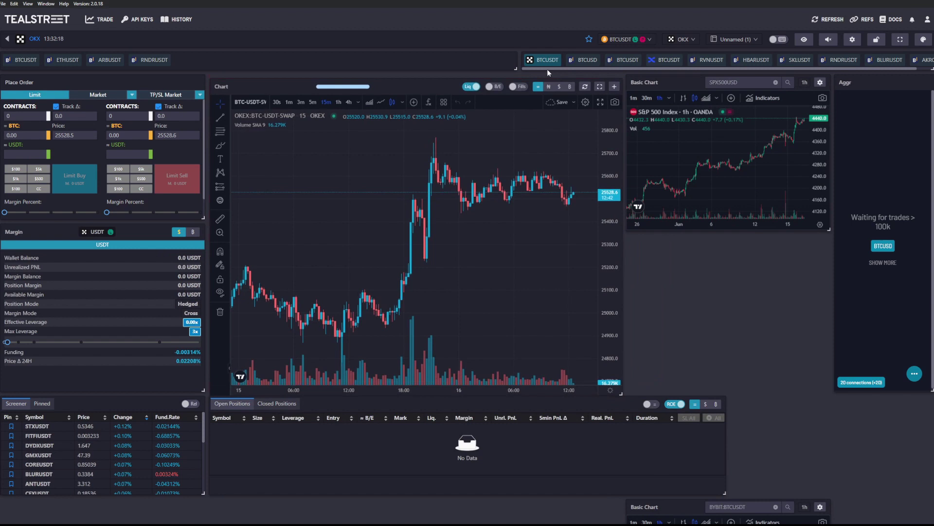
pyautogui.moveTo(670, 507); pyautogui.dragTo(701, 250)
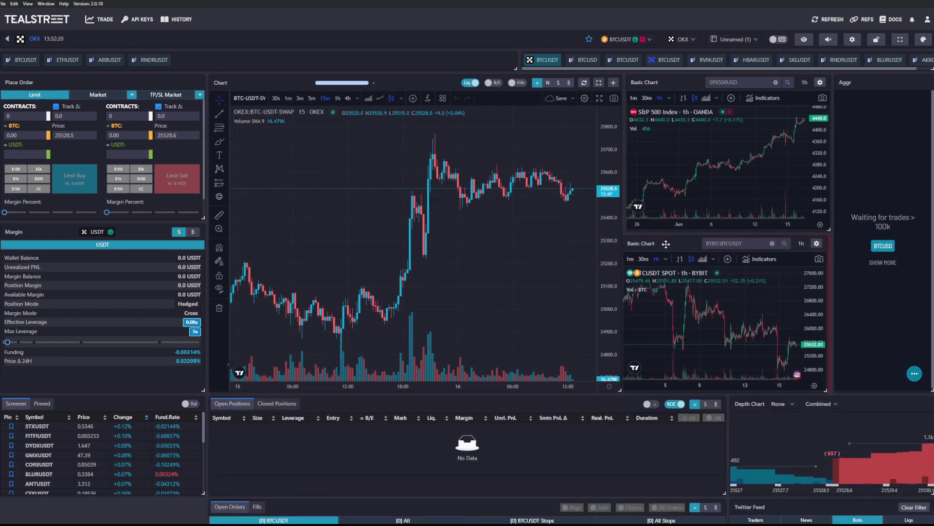
# Lock the layout, turn on trade sound alerts and mask balances and position sizes
pyautogui.click(876, 41)
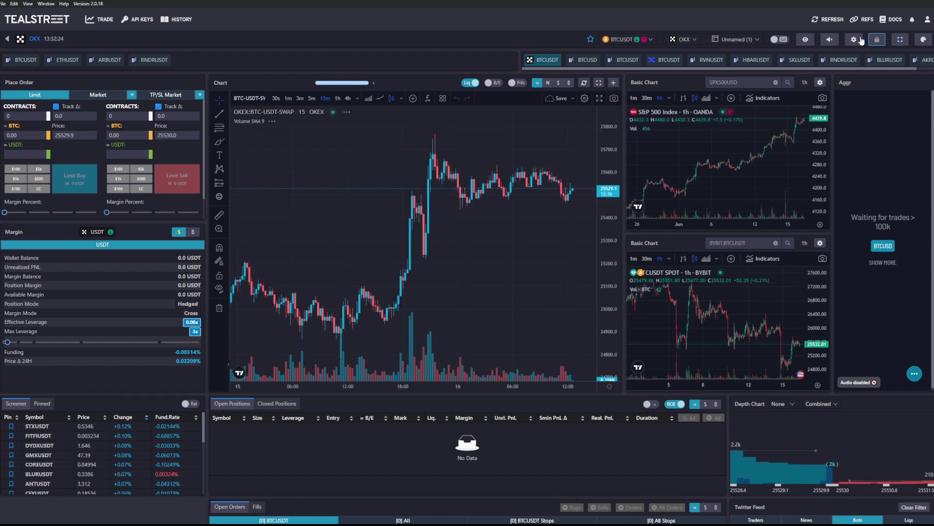
pyautogui.click(830, 39)
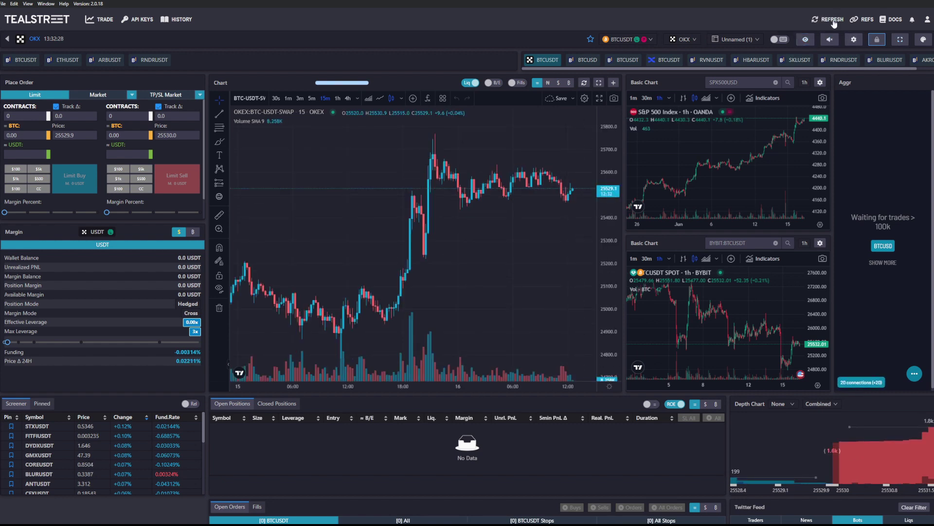
pyautogui.click(802, 41)
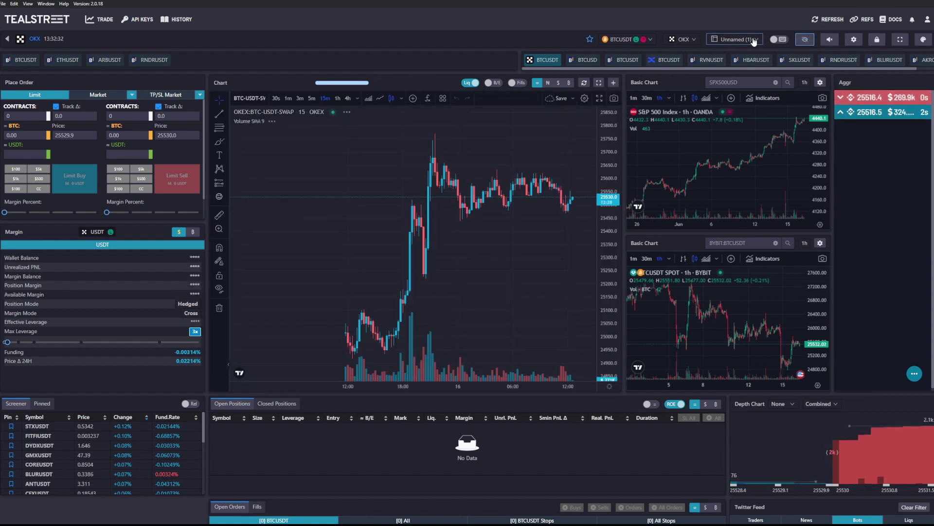
# Switch the exchange account to Bybit KYC, toggling hotkeys on and back off
pyautogui.click(725, 40)
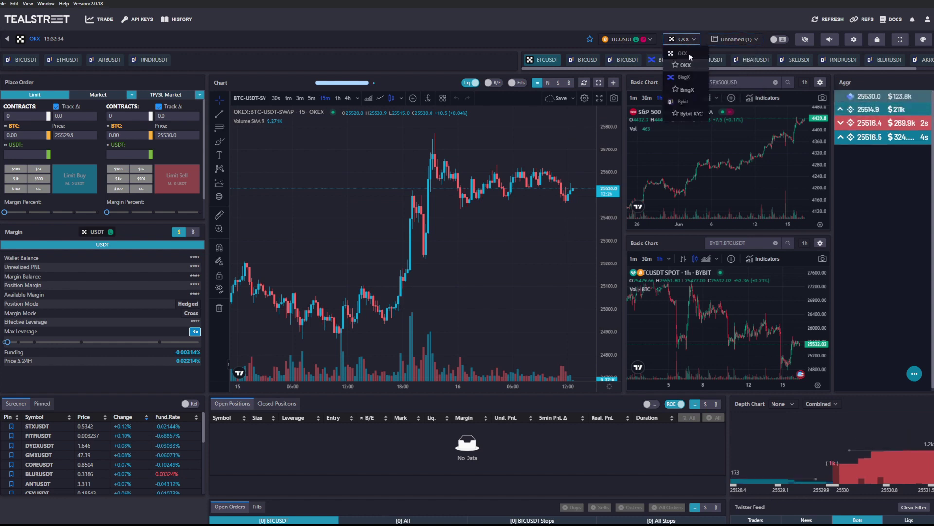
pyautogui.click(692, 115)
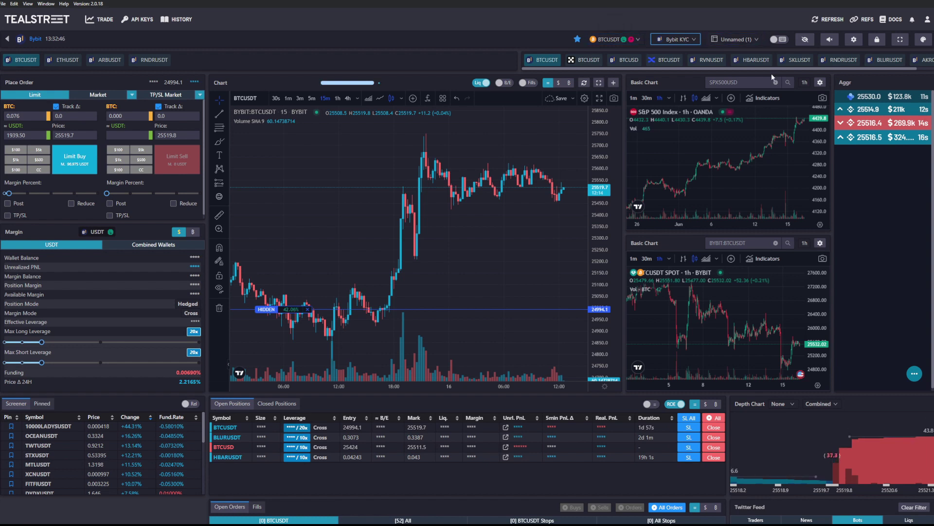
pyautogui.click(783, 40)
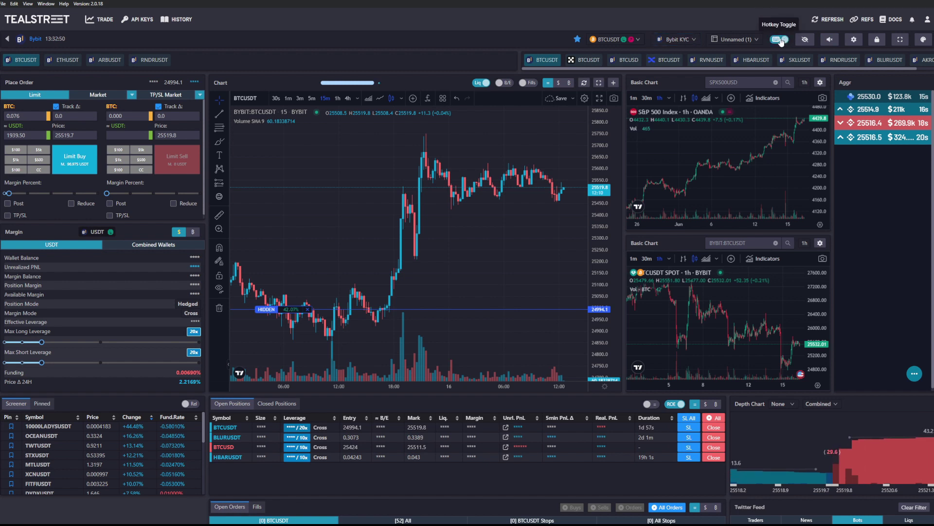
pyautogui.click(781, 41)
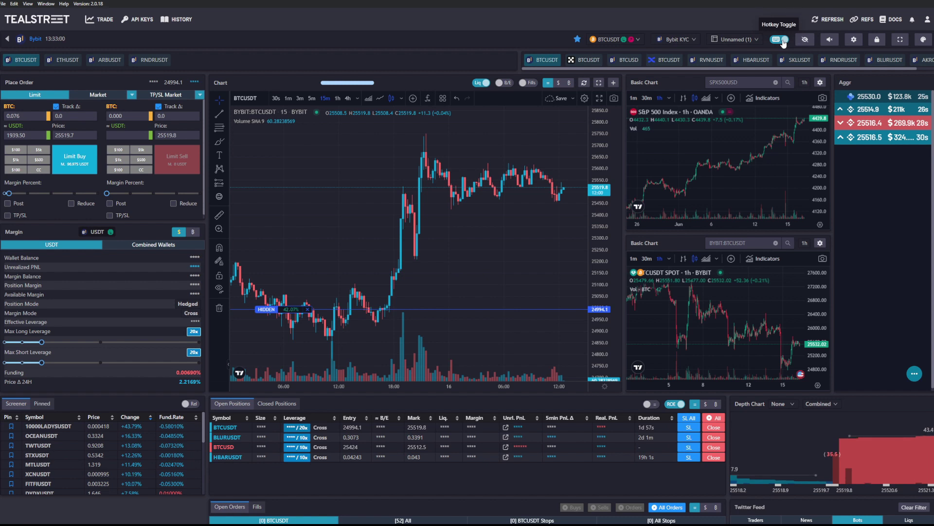
# Turn hotkeys off and look through the saved layouts and exchange account lists
pyautogui.click(782, 40)
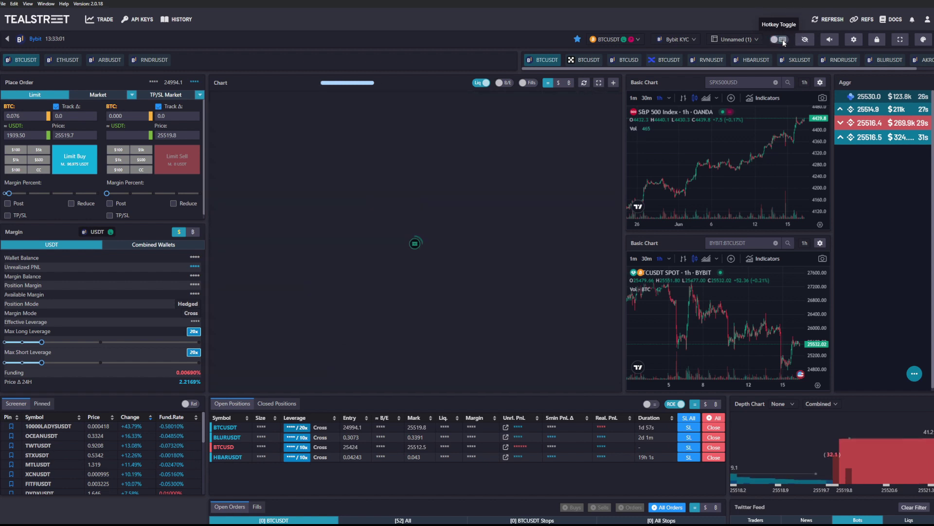
pyautogui.click(732, 43)
pyautogui.click(676, 39)
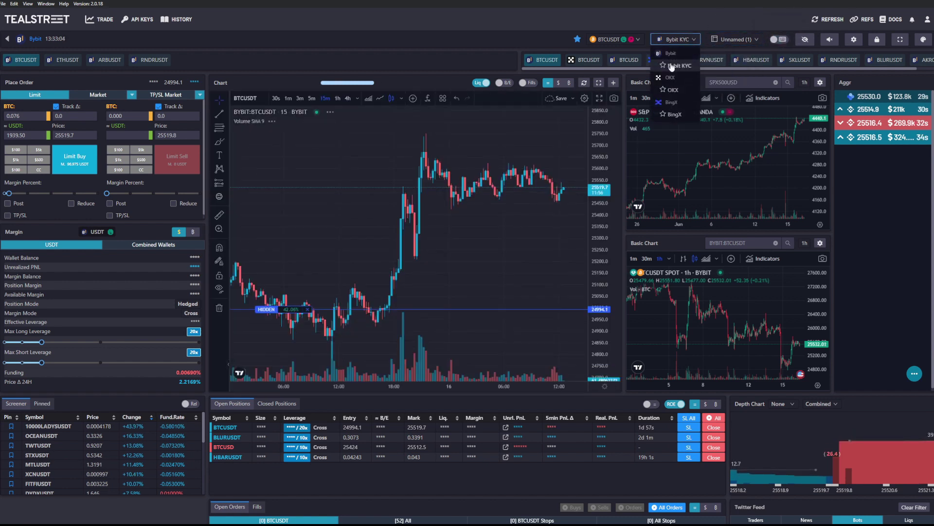
# Search 'pepe' across all exchanges and open the Binance 1000PEPEUSDT market
pyautogui.click(637, 38)
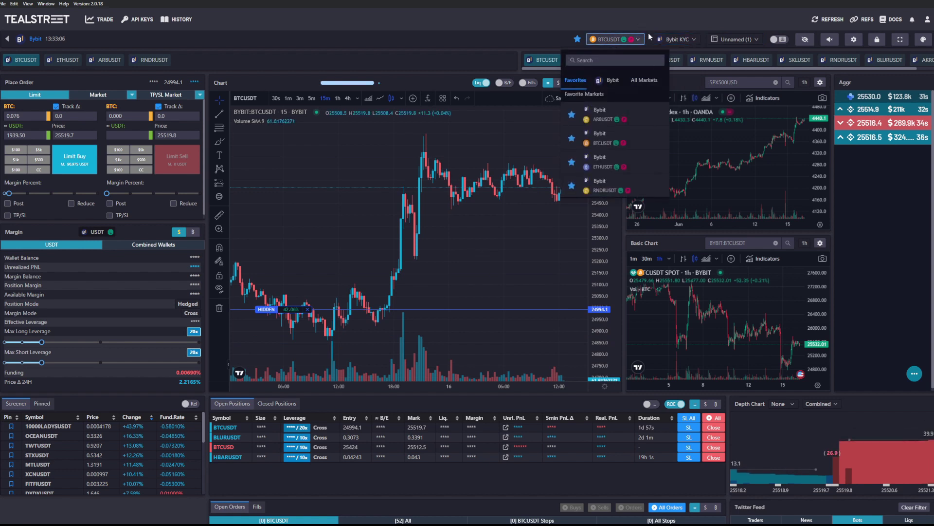
pyautogui.click(587, 61)
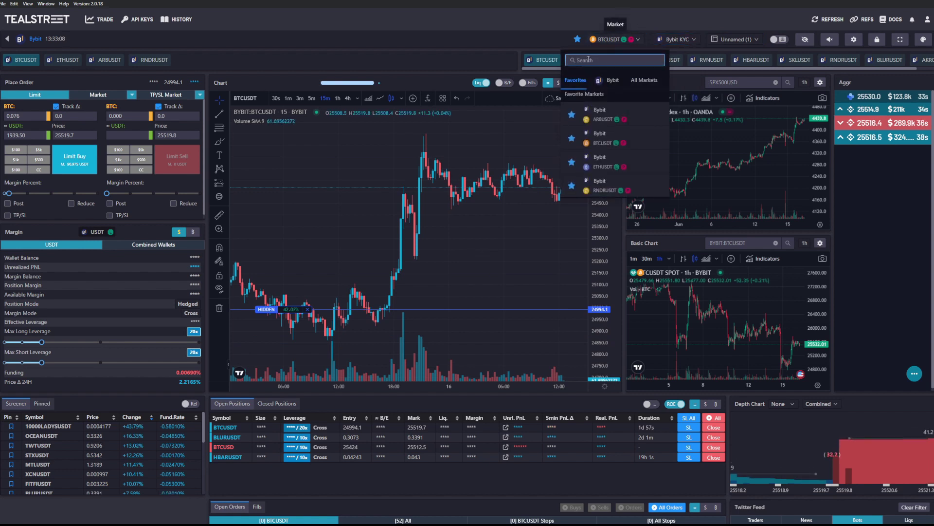
pyautogui.write('pepe')
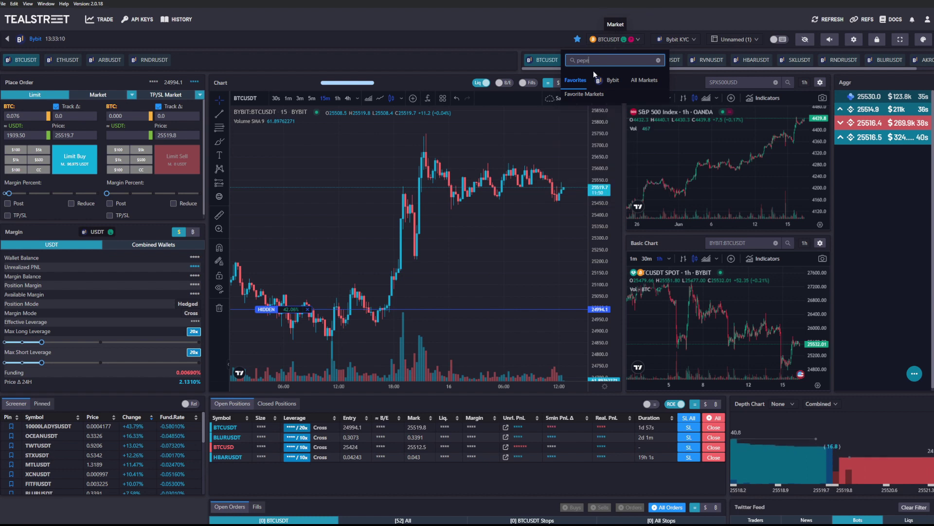
pyautogui.click(614, 81)
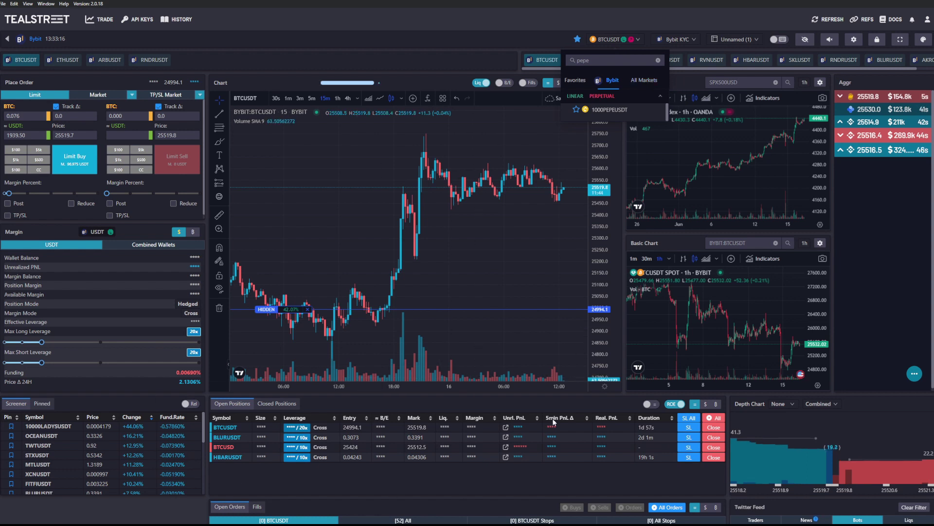
pyautogui.click(645, 81)
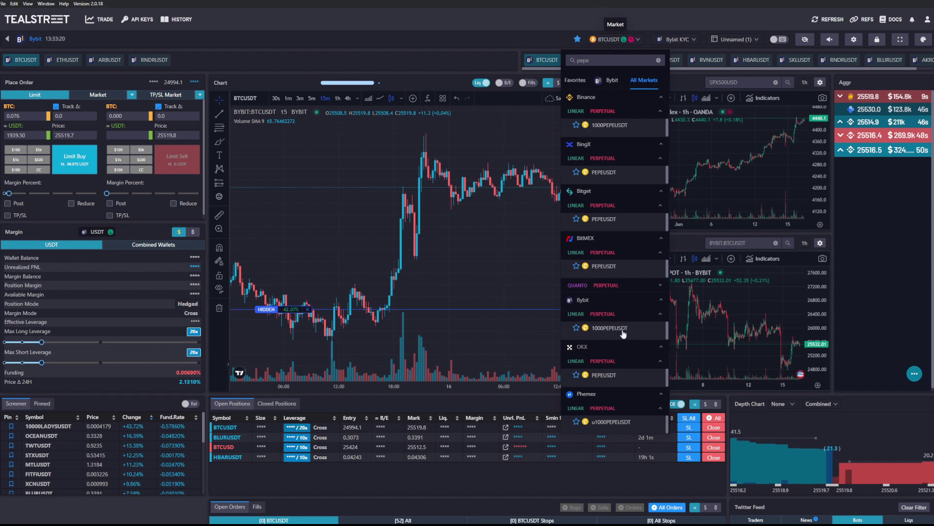
pyautogui.click(643, 129)
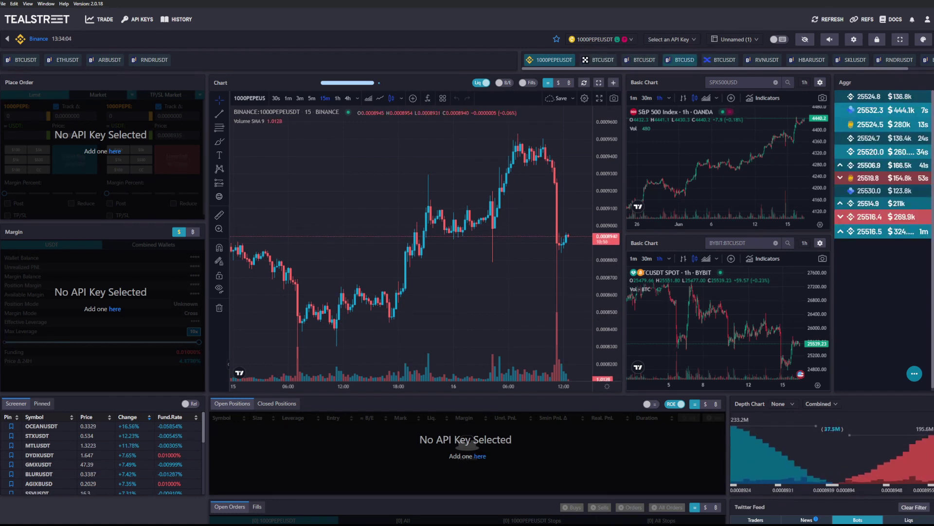
# Return to the OKX BTCUSDT market and scroll through the Theme Settings colour sections
pyautogui.click(617, 60)
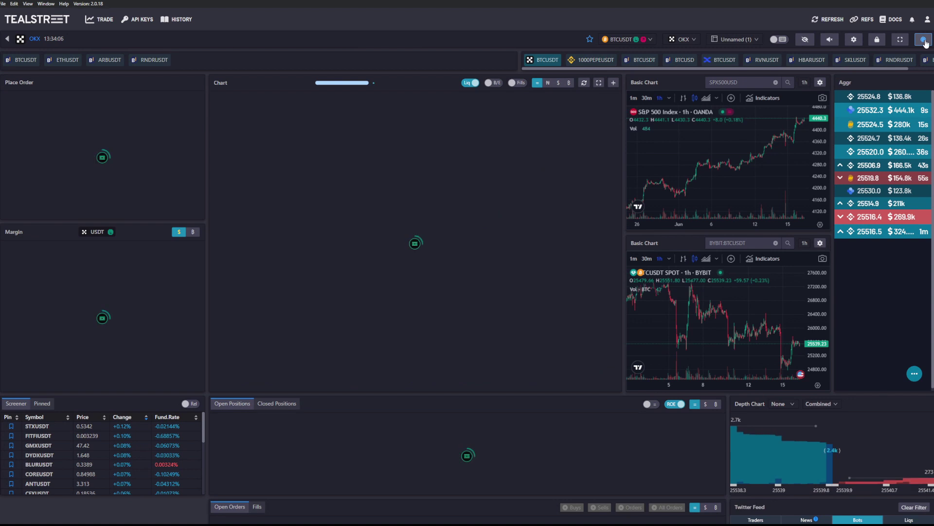
pyautogui.click(924, 40)
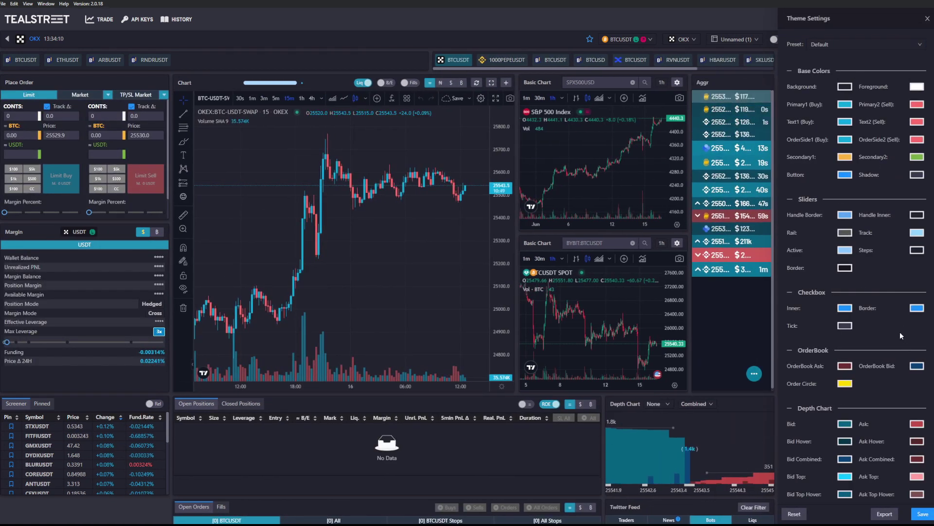
pyautogui.scroll(-7, 900, 331)
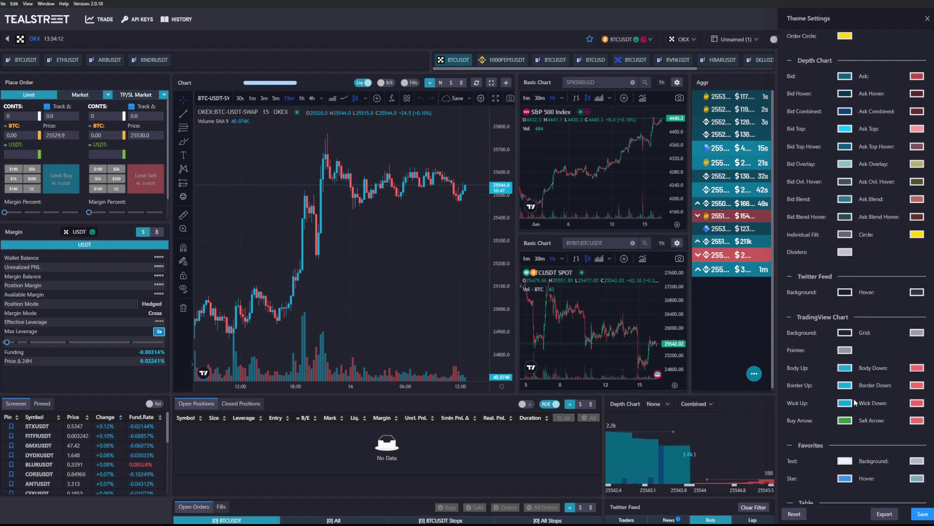
pyautogui.scroll(-2, 855, 402)
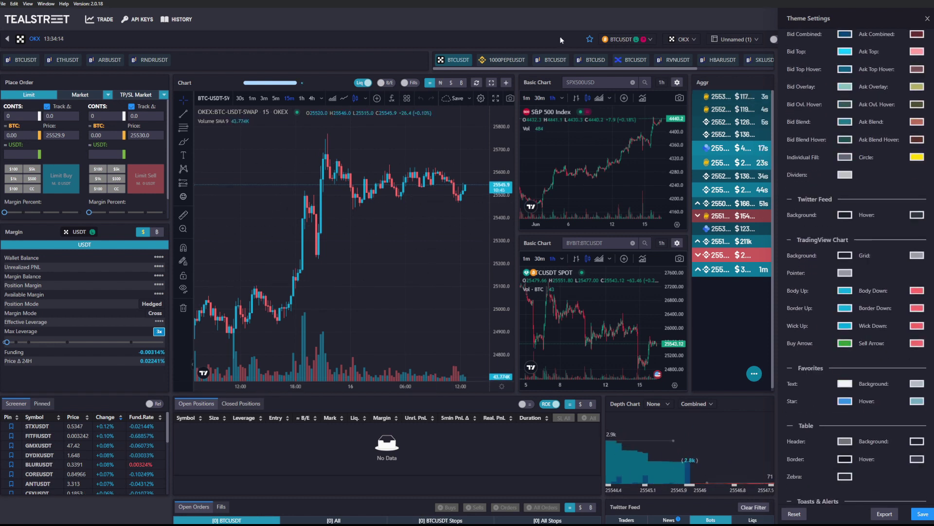
pyautogui.scroll(-4, 854, 309)
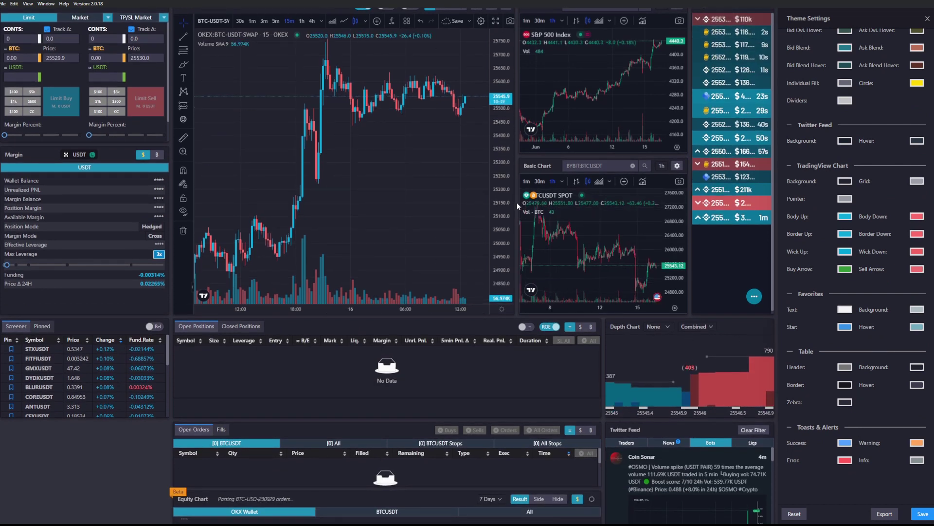
pyautogui.scroll(3, 518, 206)
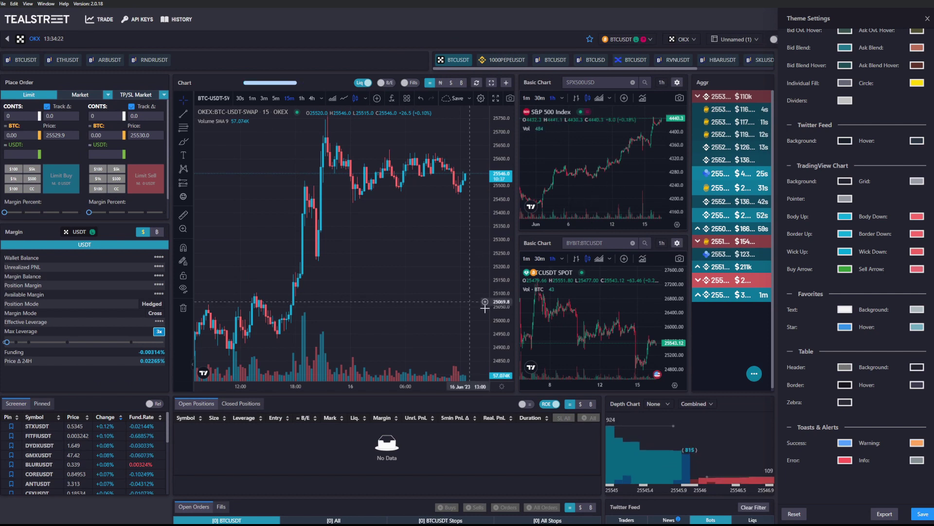
pyautogui.scroll(10, 878, 138)
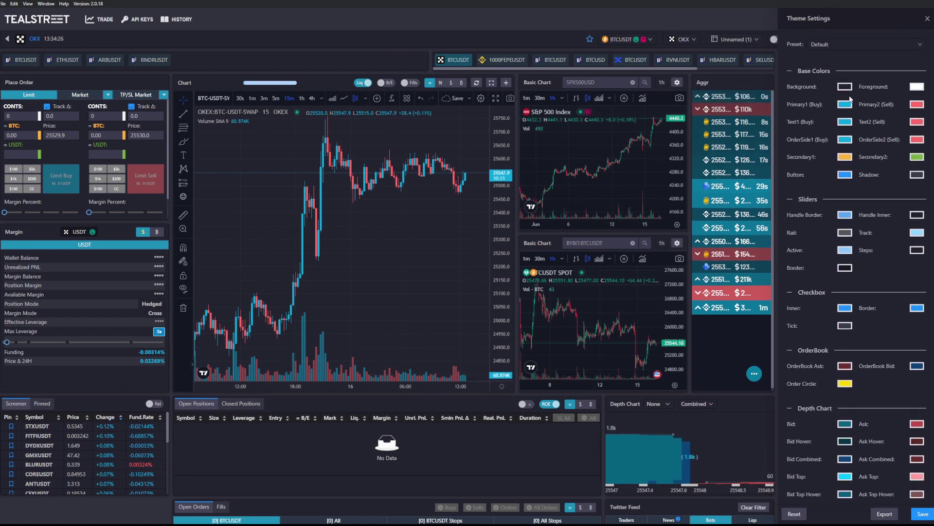
# Try the Colorful, Kitty and BitMEX presets, then settle on the Coşku preset theme
pyautogui.click(832, 45)
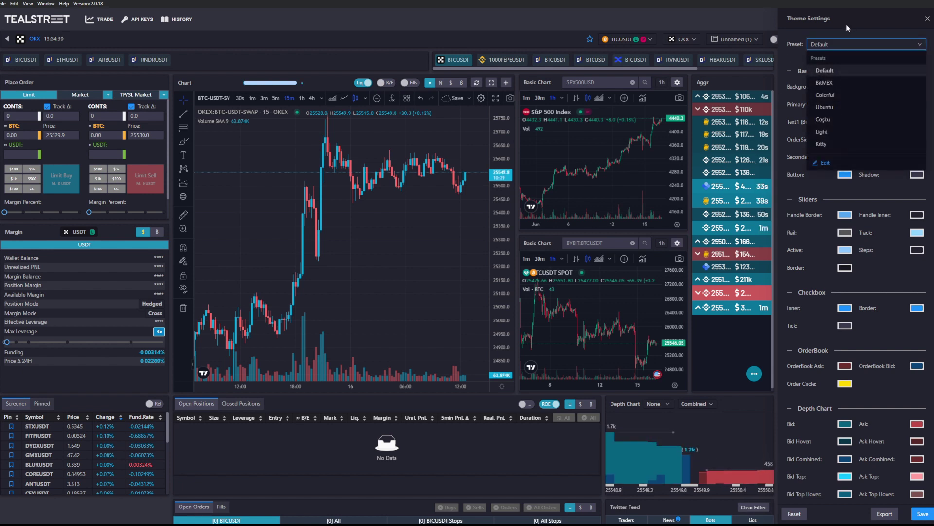
pyautogui.click(840, 96)
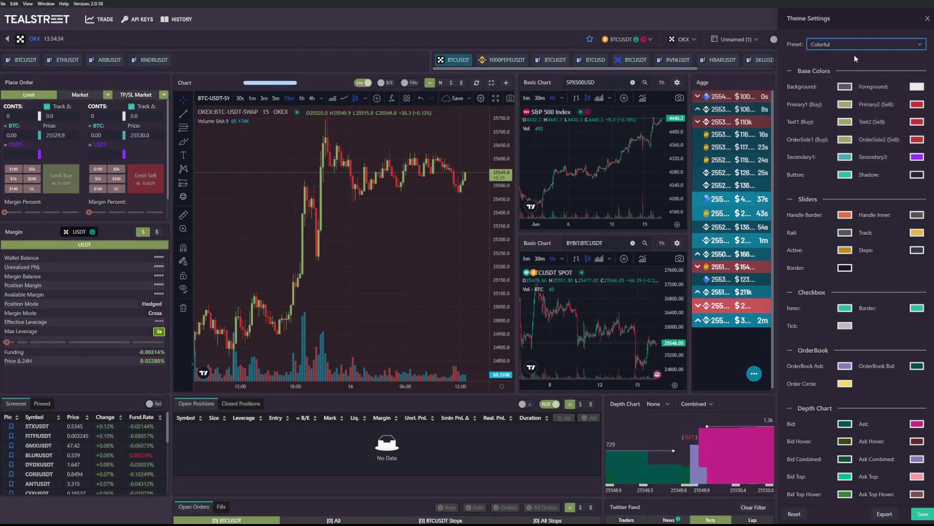
pyautogui.click(847, 44)
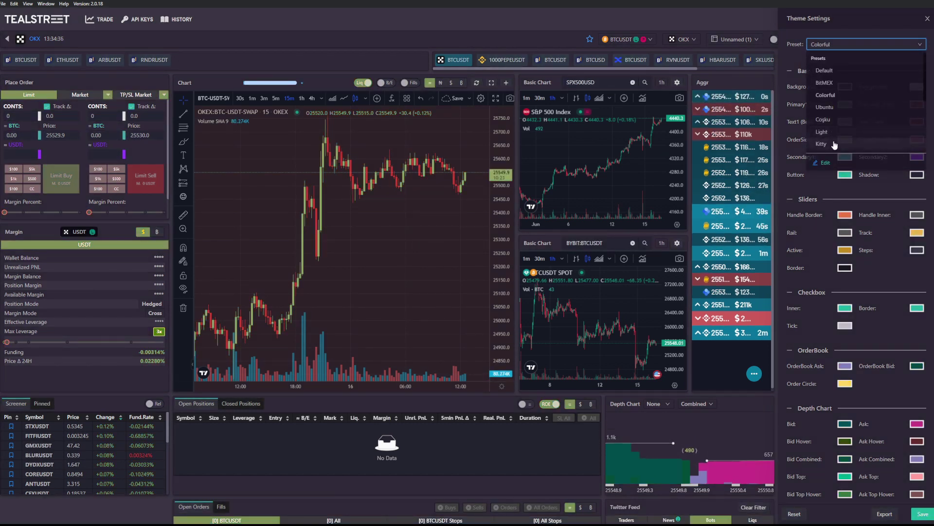
pyautogui.click(845, 143)
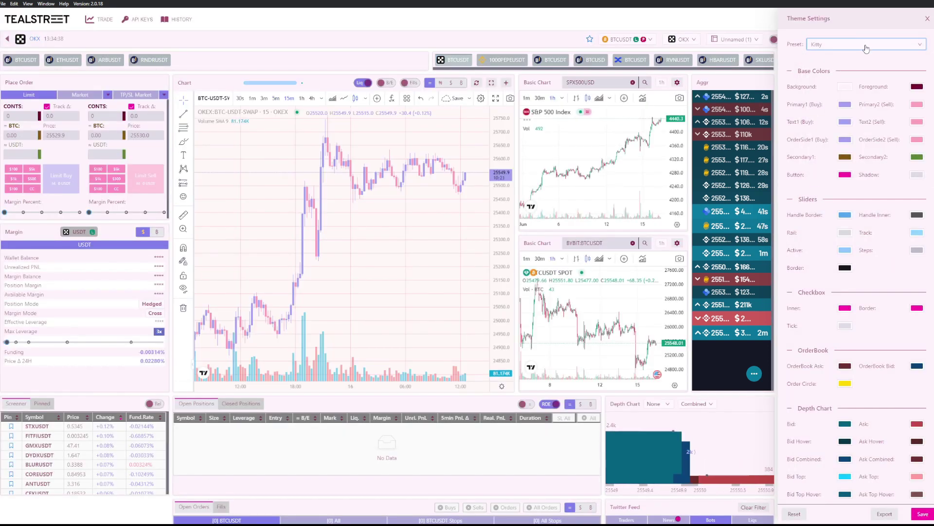
pyautogui.click(865, 47)
pyautogui.click(837, 84)
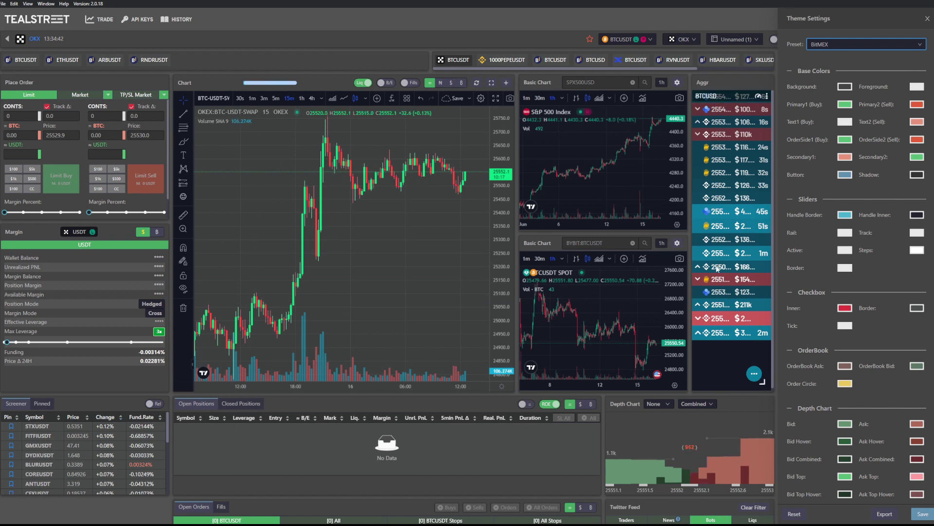
pyautogui.click(853, 46)
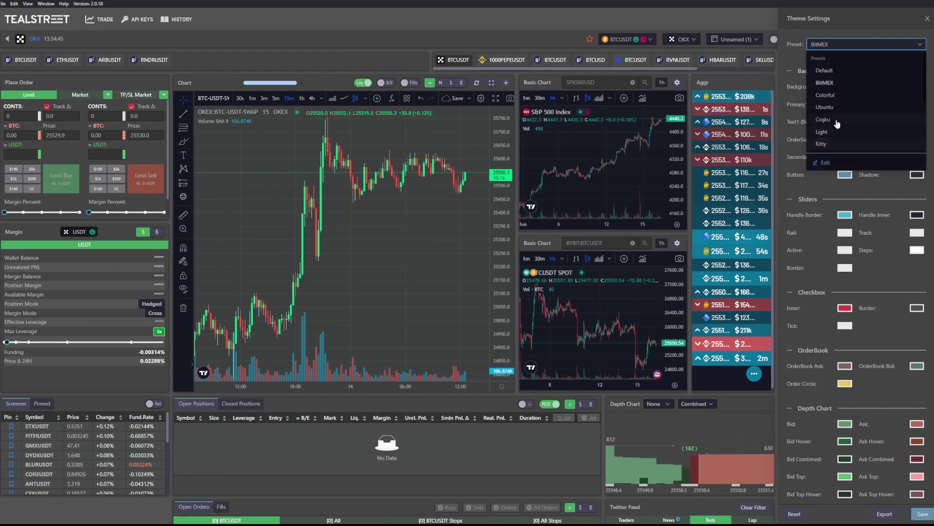
pyautogui.click(826, 117)
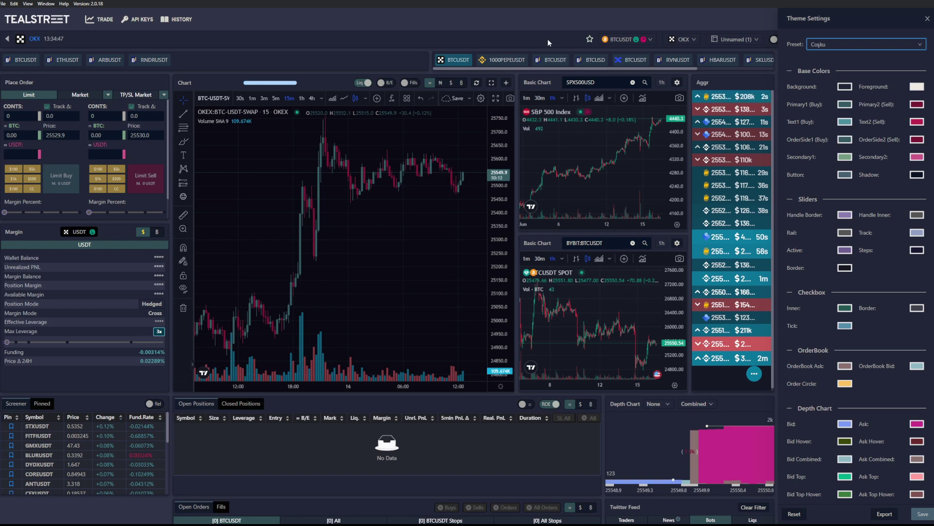